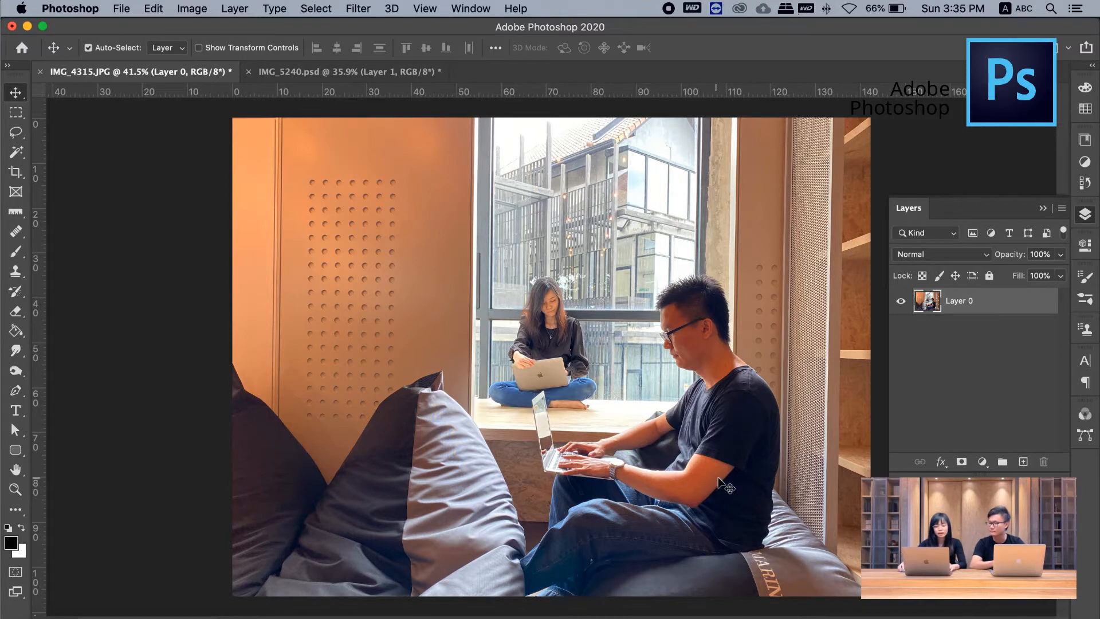
Duplicate Layer 0 and run Apply Image on the copy with the Green channel, Screen blending and 80% opacity
scroll(723, 483, up, 2)
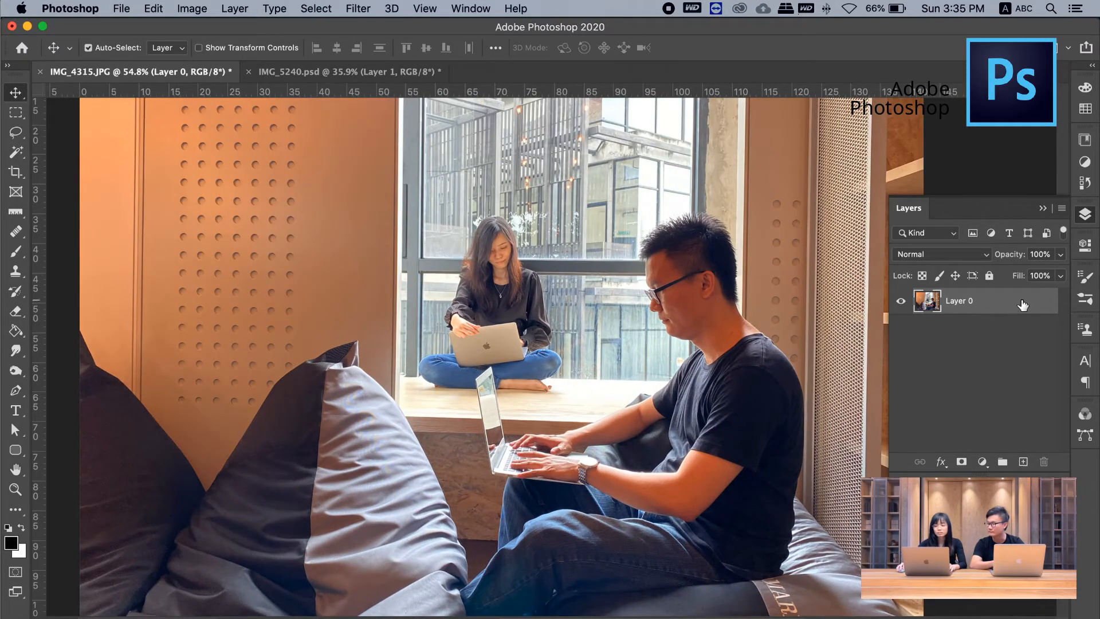
drag(1021, 304, 1024, 461)
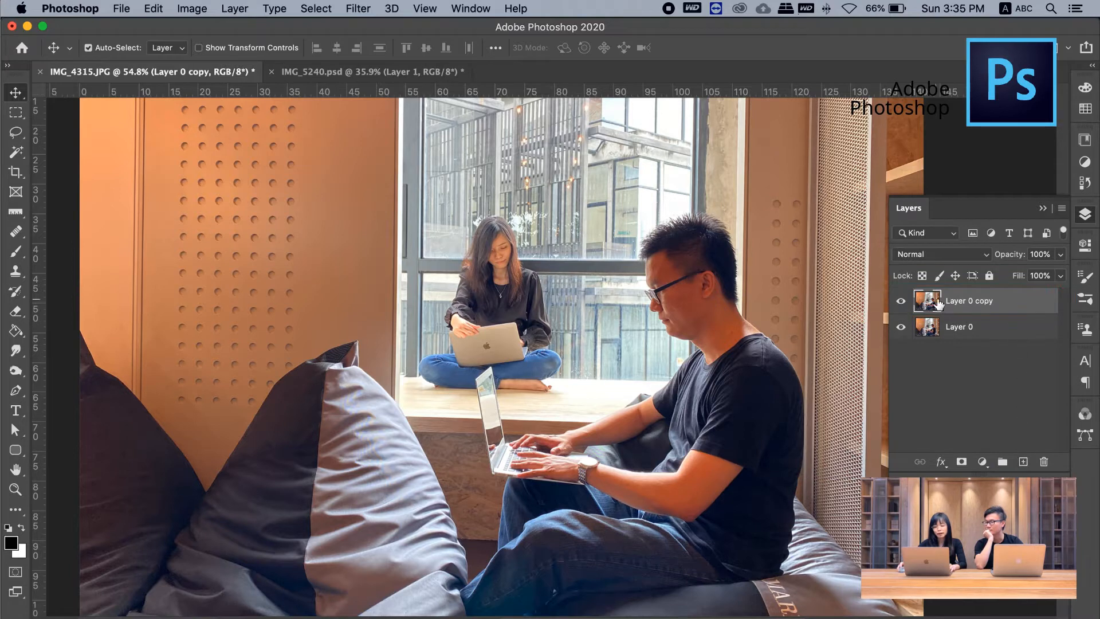
click(185, 10)
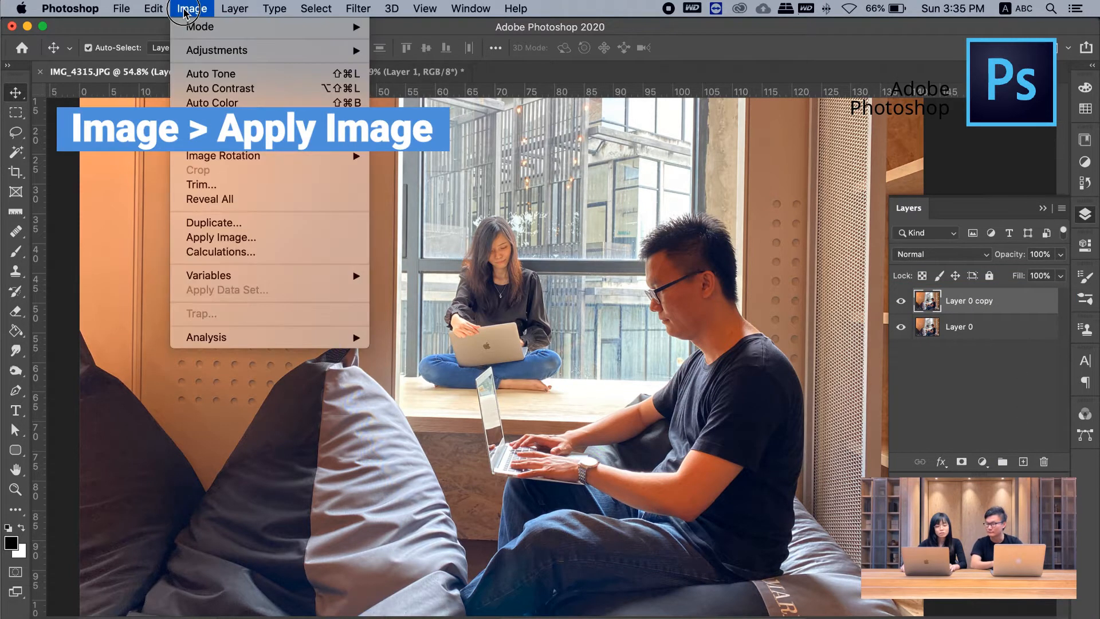
click(241, 237)
click(161, 171)
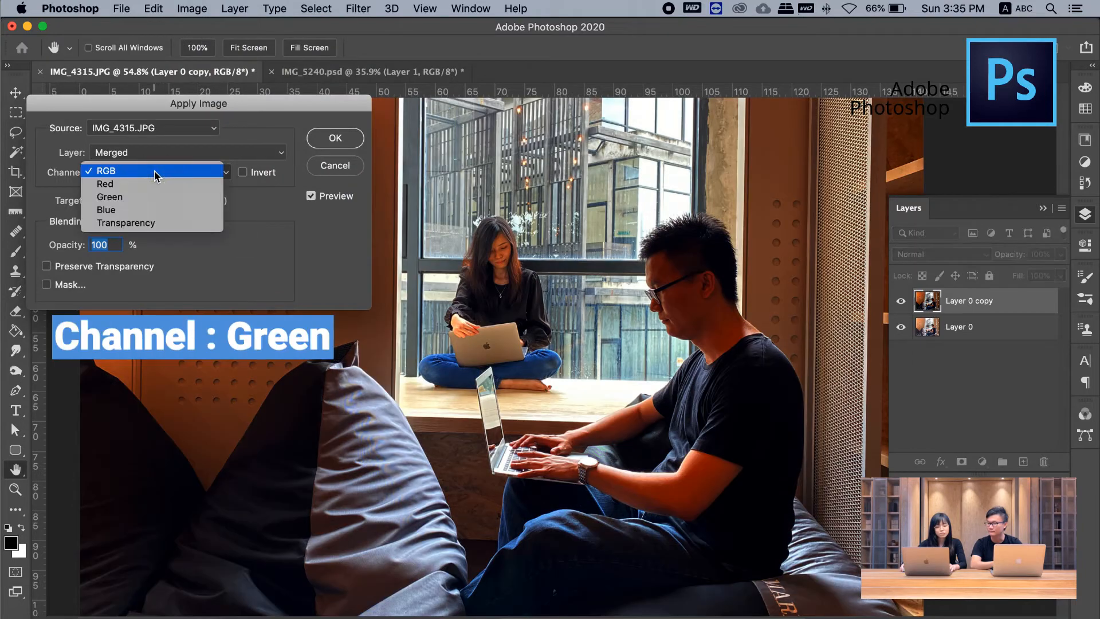
click(139, 198)
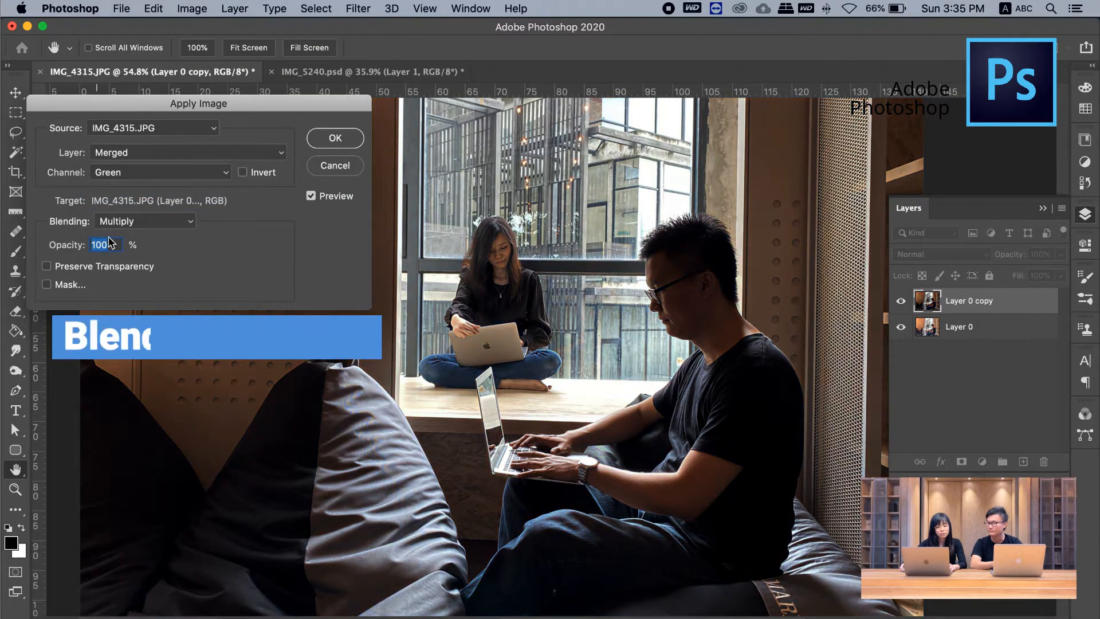
click(189, 222)
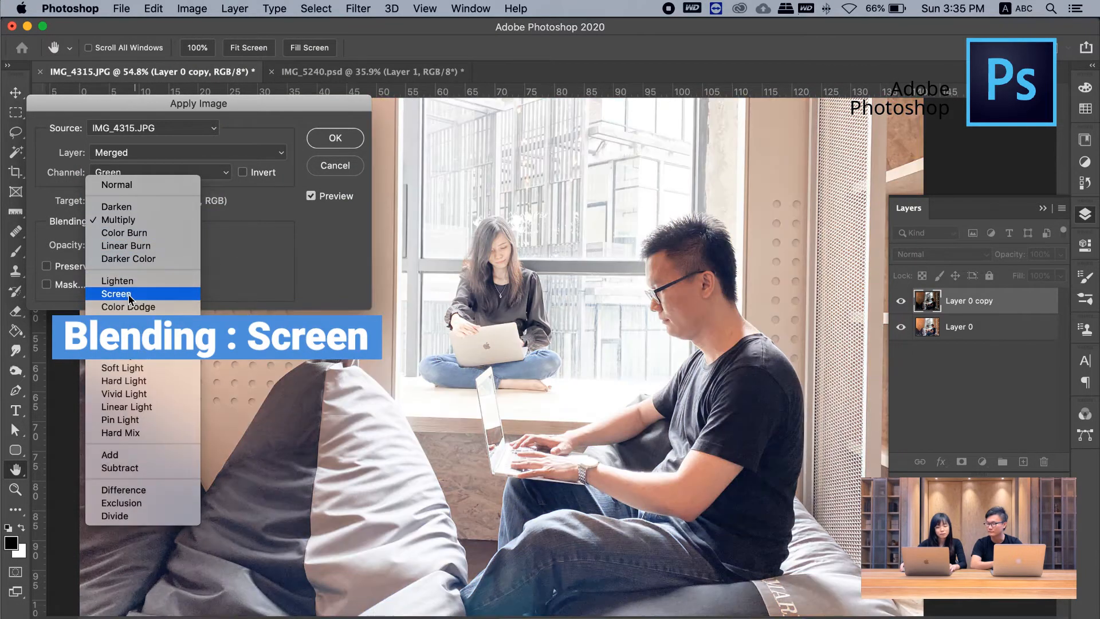
click(127, 294)
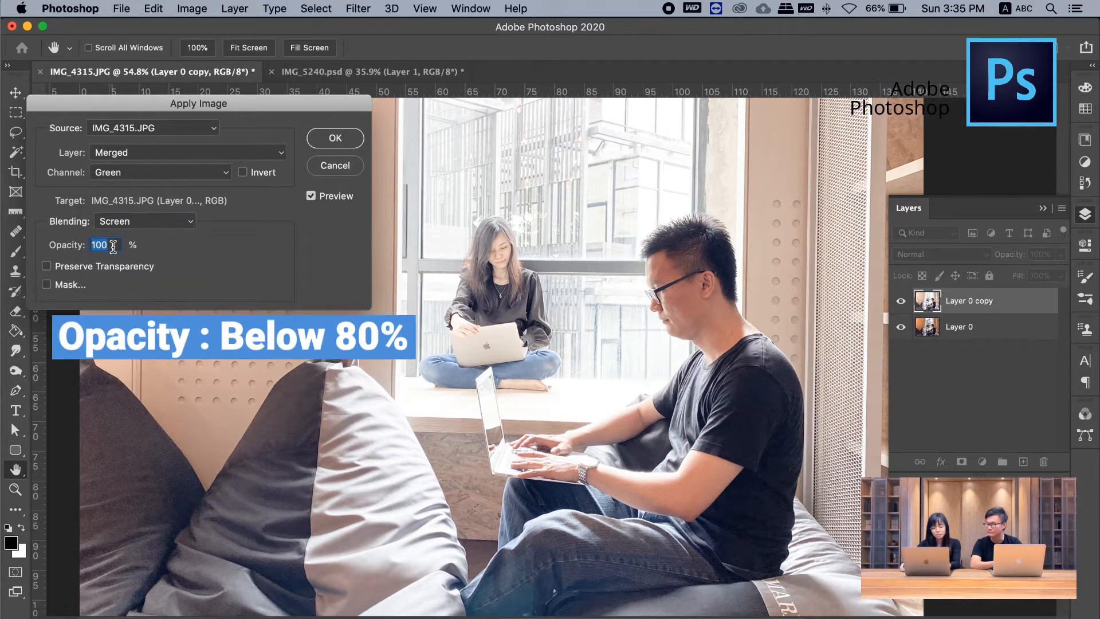
text(80)
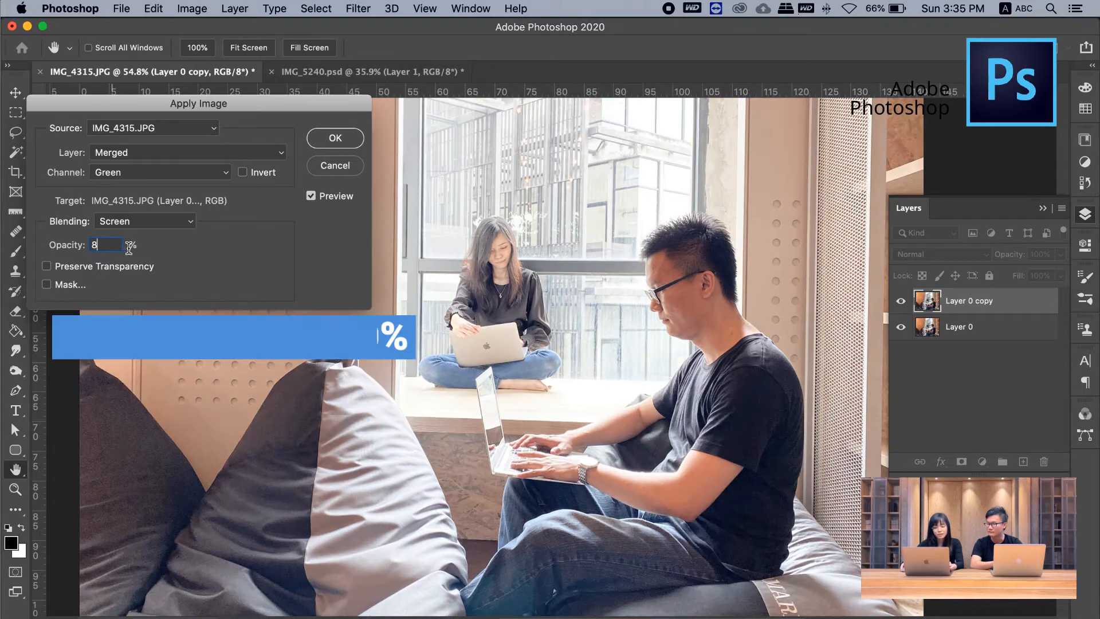
click(334, 140)
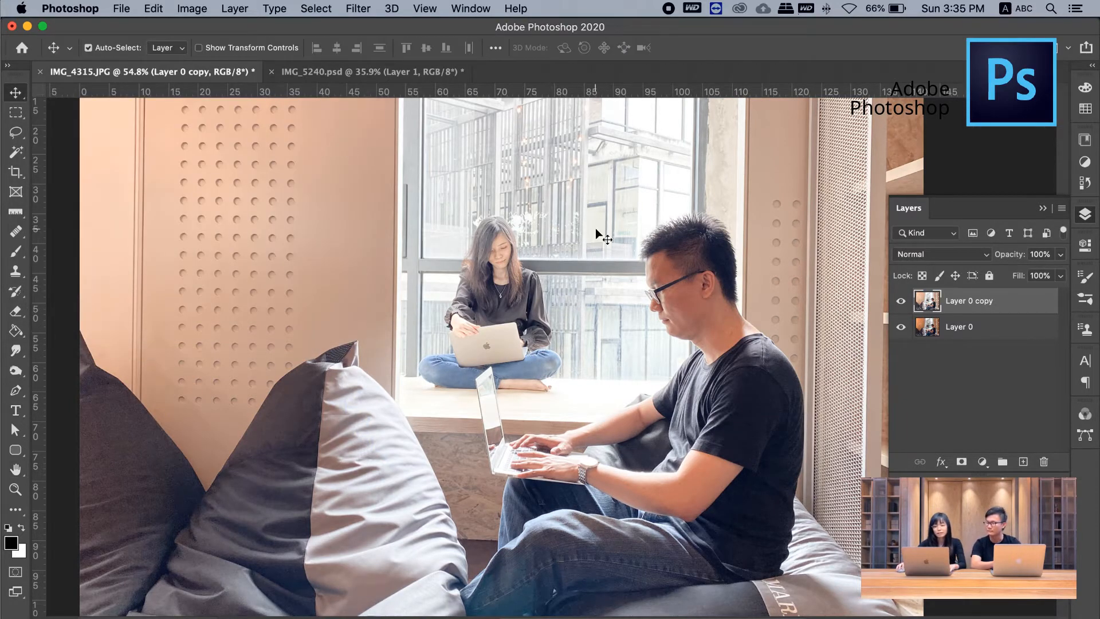
Add a black-filled mask to Layer 0 copy and paint over the man's face in white with a size 150 brush
click(962, 462)
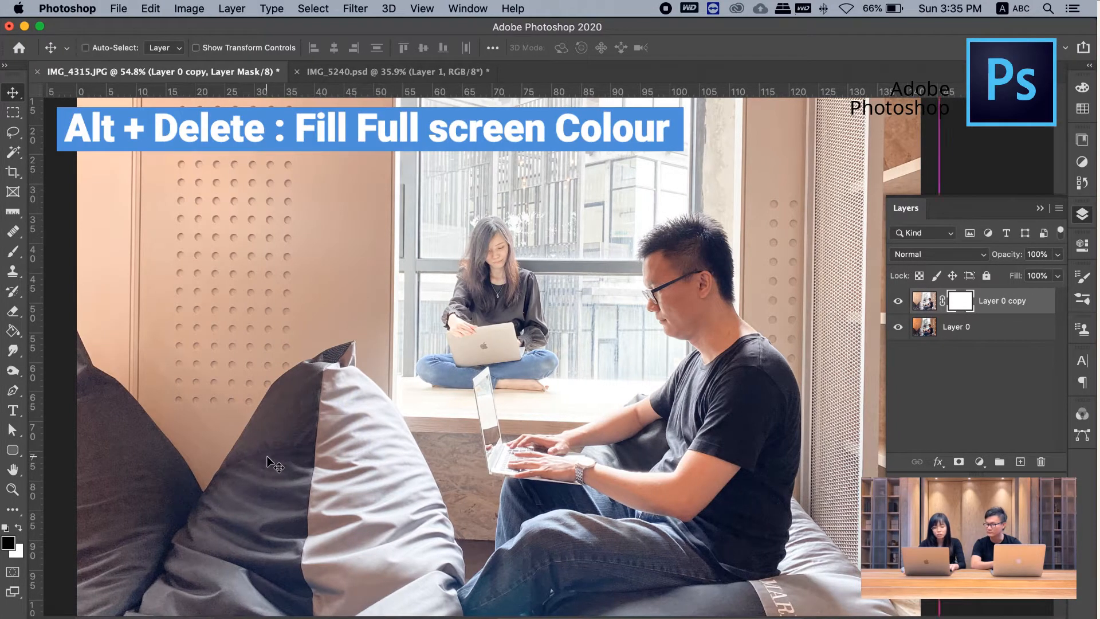
key(alt+Delete)
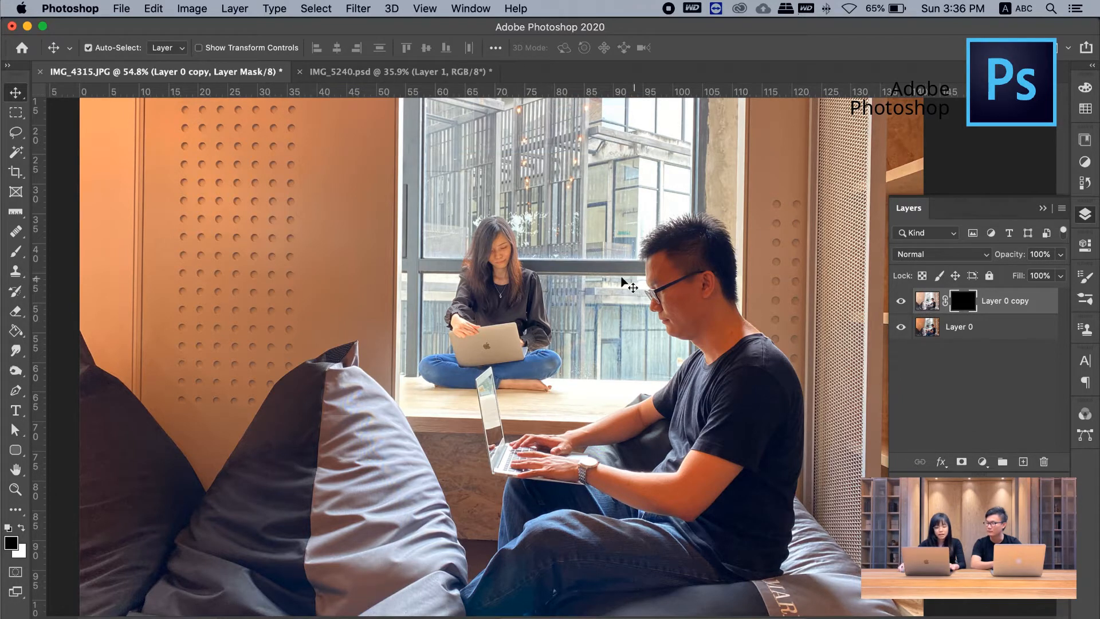
key(b)
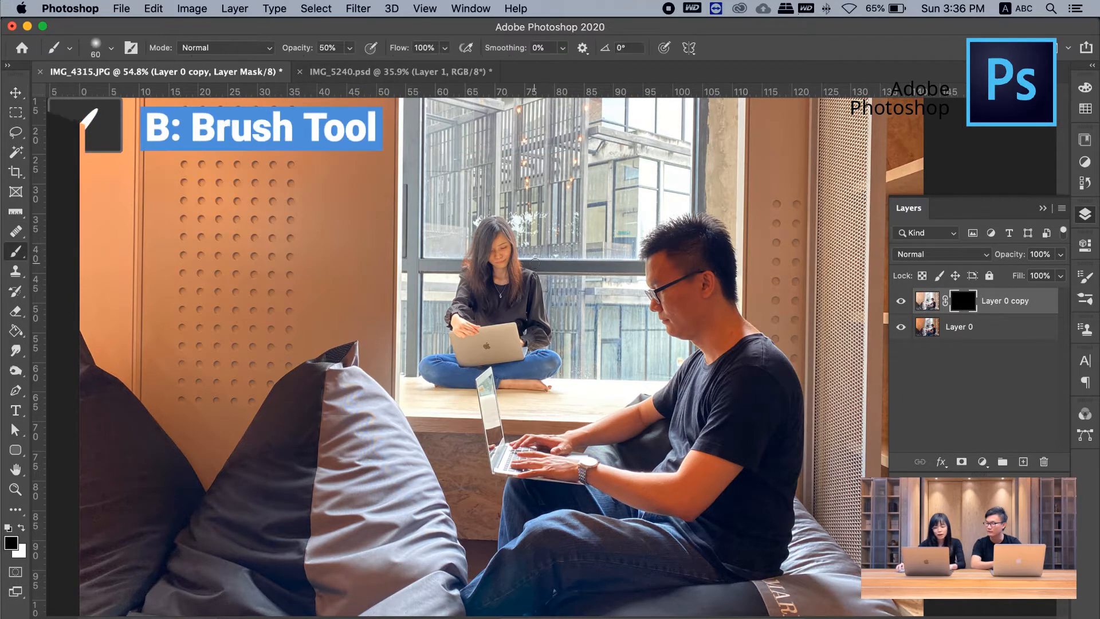
key(bracketright)
key(bracketright)
key(bracketright)
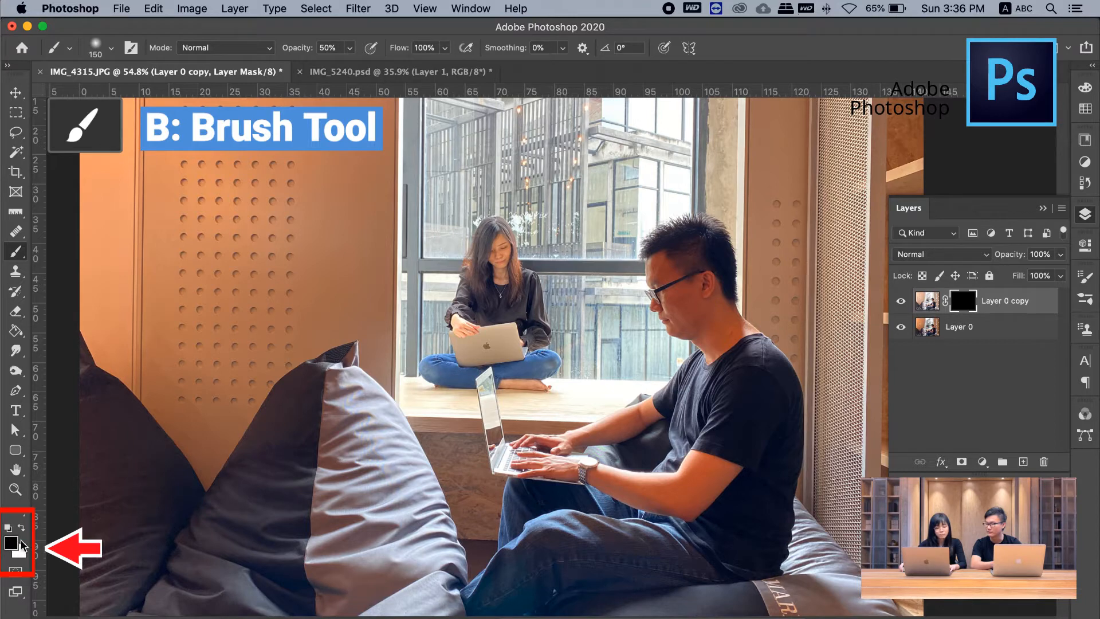
key(x)
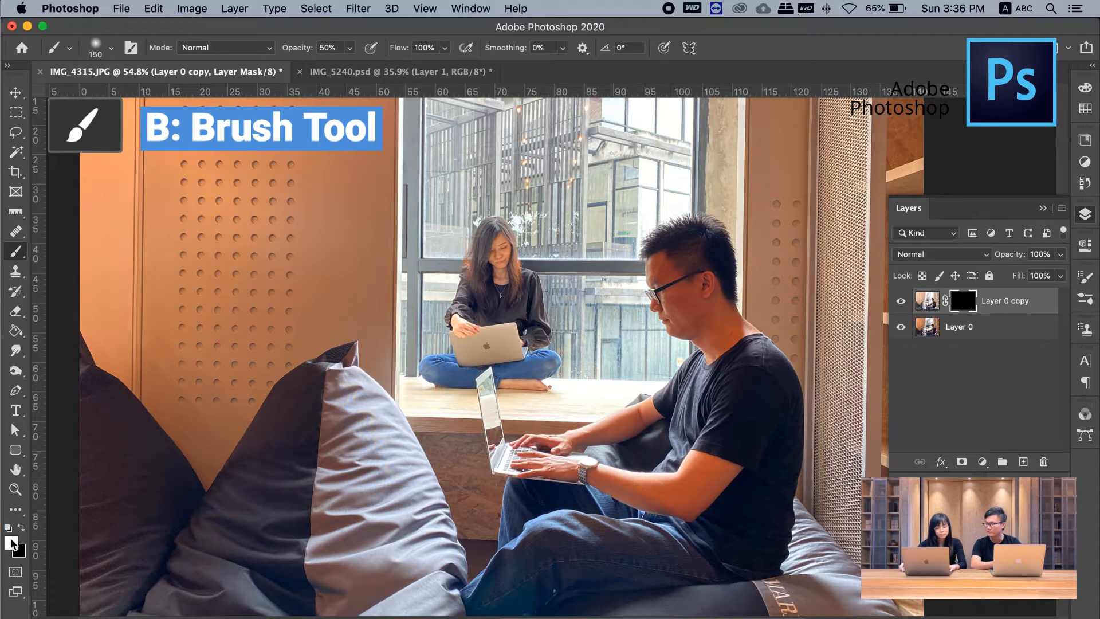
mouse_move(679, 283)
mouse_down()
mouse_move(680, 316)
mouse_move(693, 328)
mouse_move(676, 284)
mouse_move(707, 317)
mouse_move(700, 283)
mouse_move(738, 349)
mouse_move(740, 328)
mouse_move(724, 314)
mouse_move(718, 332)
mouse_move(721, 342)
mouse_move(731, 309)
mouse_move(713, 343)
mouse_move(683, 285)
mouse_up()
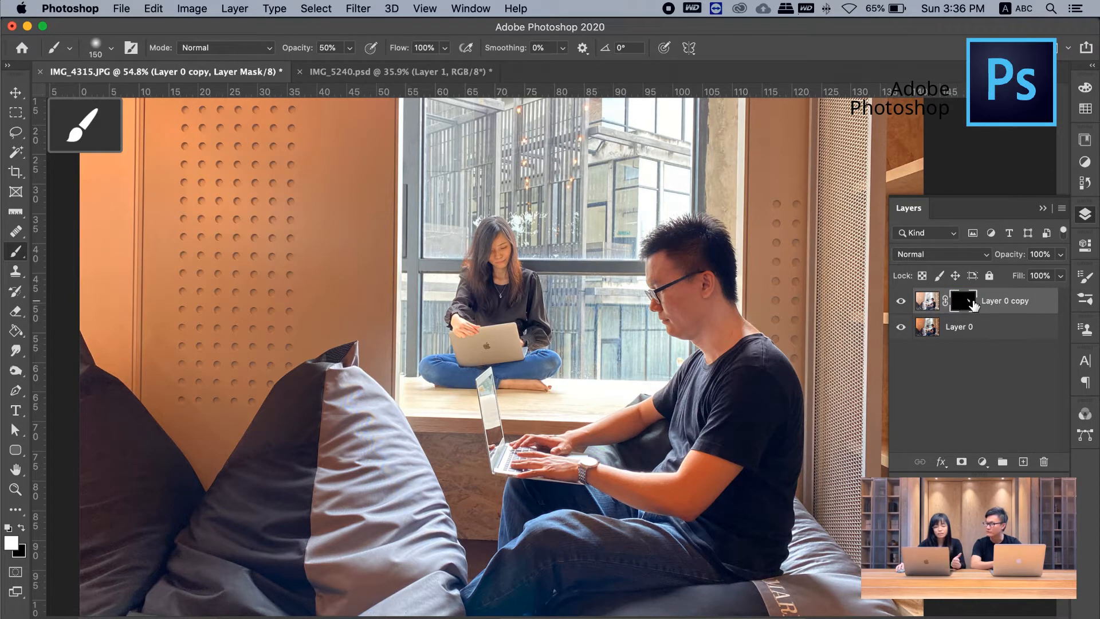
Make the image of Layer 0 copy active instead of its mask and set the foreground color to bright red
click(929, 303)
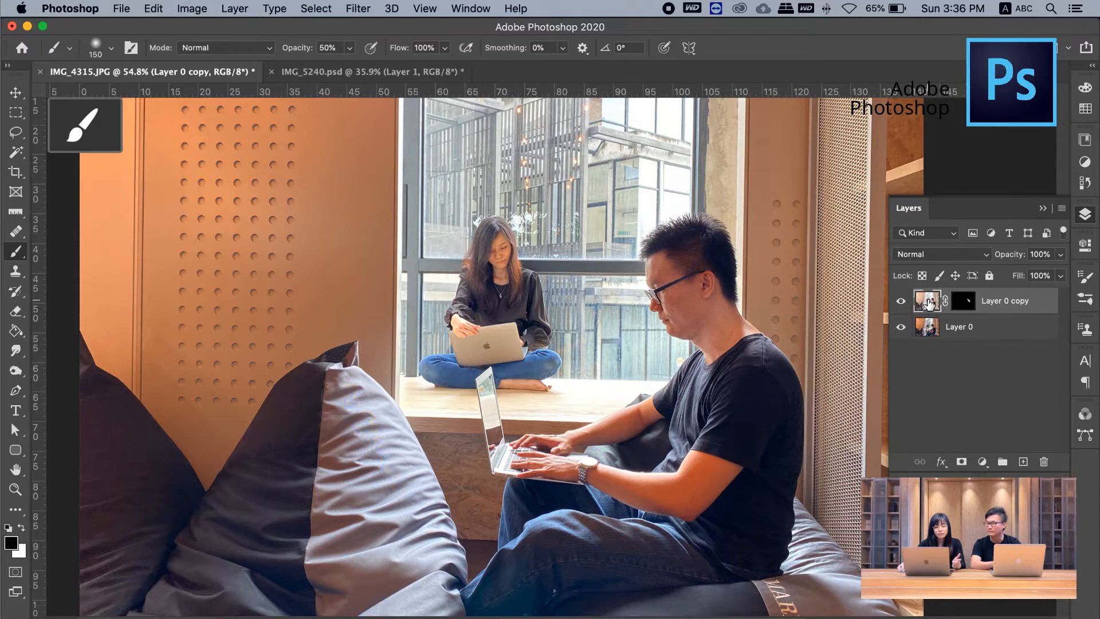
click(11, 542)
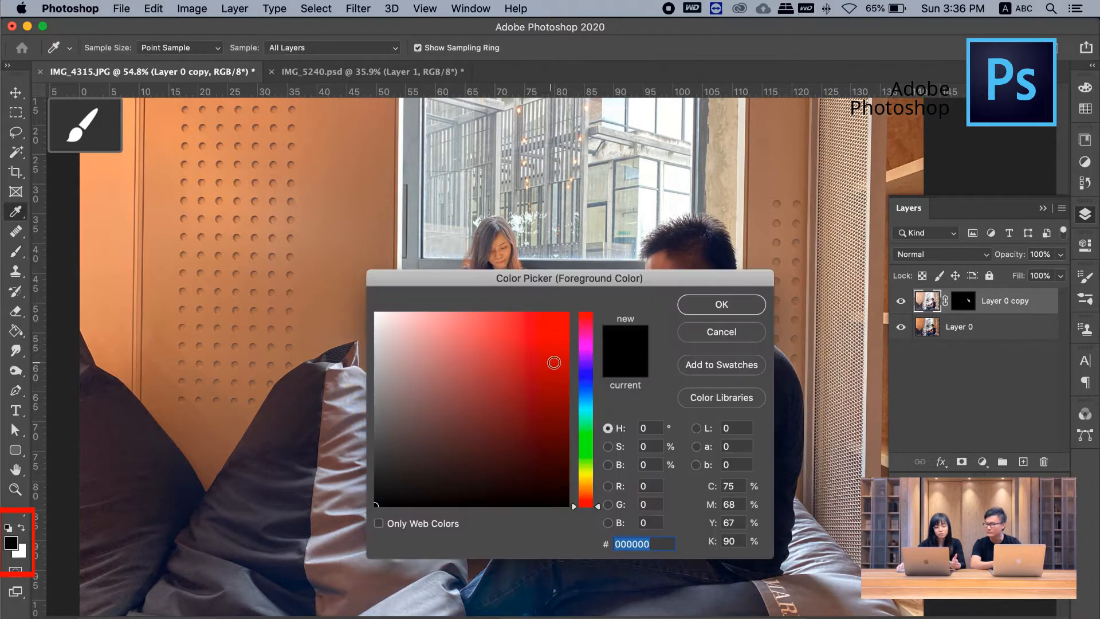
drag(552, 361, 605, 311)
click(737, 304)
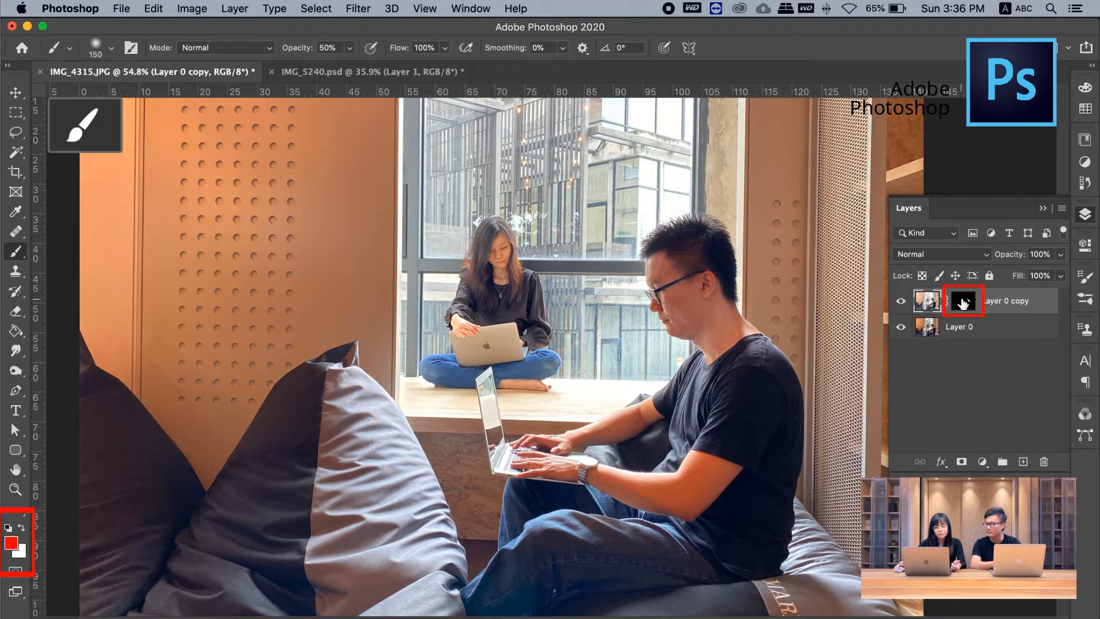
Return to the mask of Layer 0 copy and paint the man's arm in white to brighten the skin
click(963, 302)
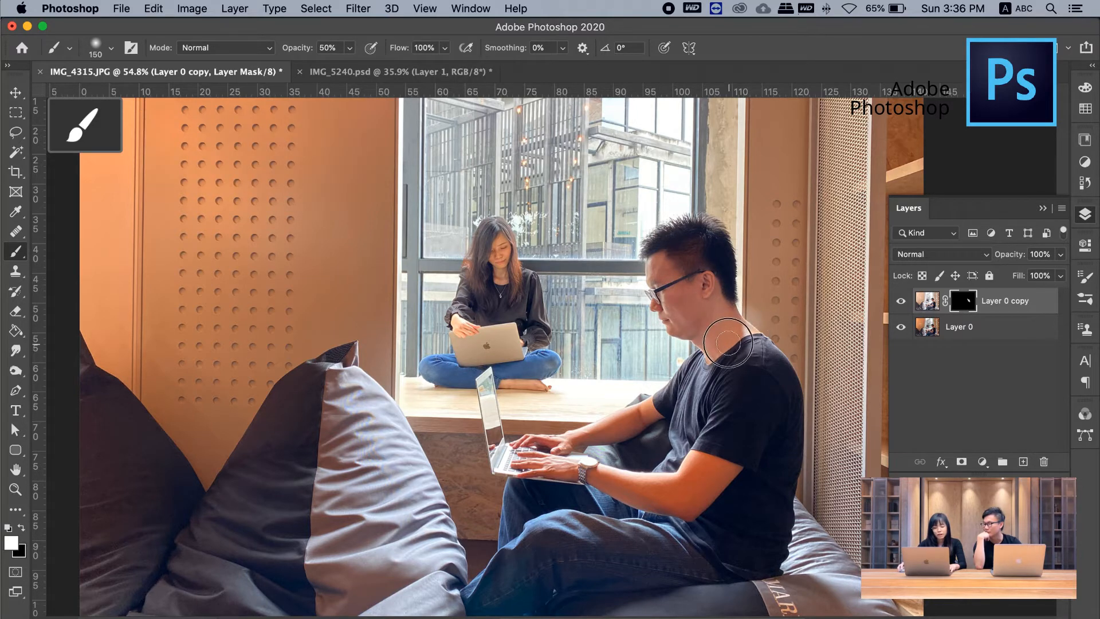
mouse_move(690, 462)
mouse_down()
mouse_move(725, 471)
mouse_move(681, 499)
mouse_move(606, 475)
mouse_move(625, 489)
mouse_move(689, 490)
mouse_move(674, 484)
mouse_move(605, 478)
mouse_move(684, 512)
mouse_move(704, 501)
mouse_move(711, 473)
mouse_move(688, 485)
mouse_move(698, 462)
mouse_move(710, 474)
mouse_move(653, 498)
mouse_move(603, 479)
mouse_move(694, 510)
mouse_move(500, 458)
mouse_move(590, 474)
mouse_move(574, 444)
mouse_move(662, 409)
mouse_move(622, 429)
mouse_up()
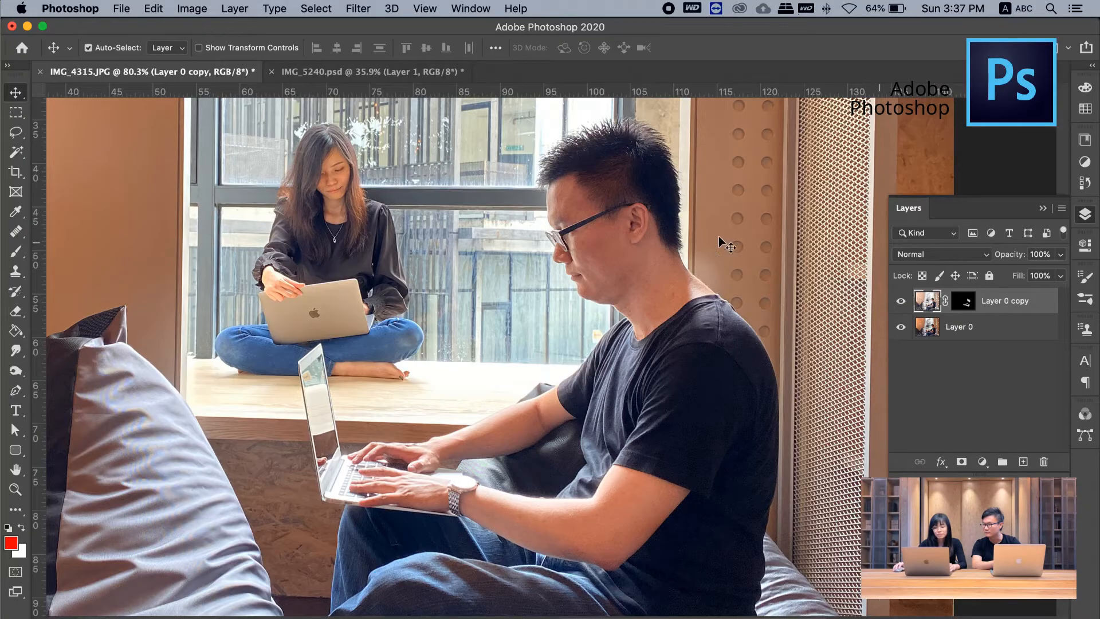
Merge Layer 0 copy with Layer 0 and open the Liquify filter on the merged layer
shift+click(991, 329)
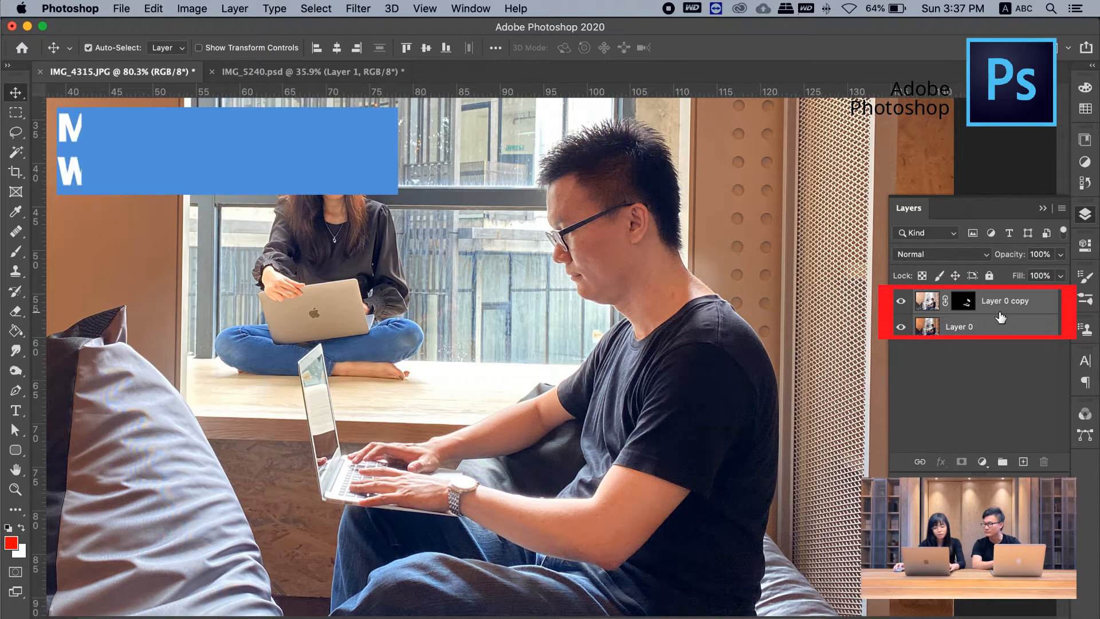
key(super+e)
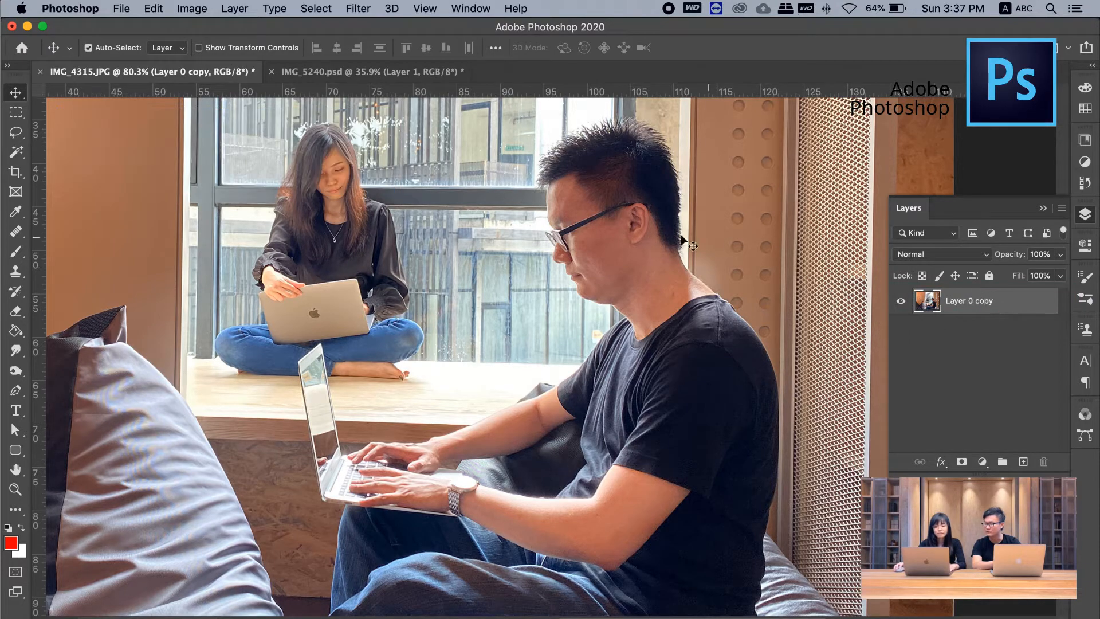
drag(562, 260, 569, 289)
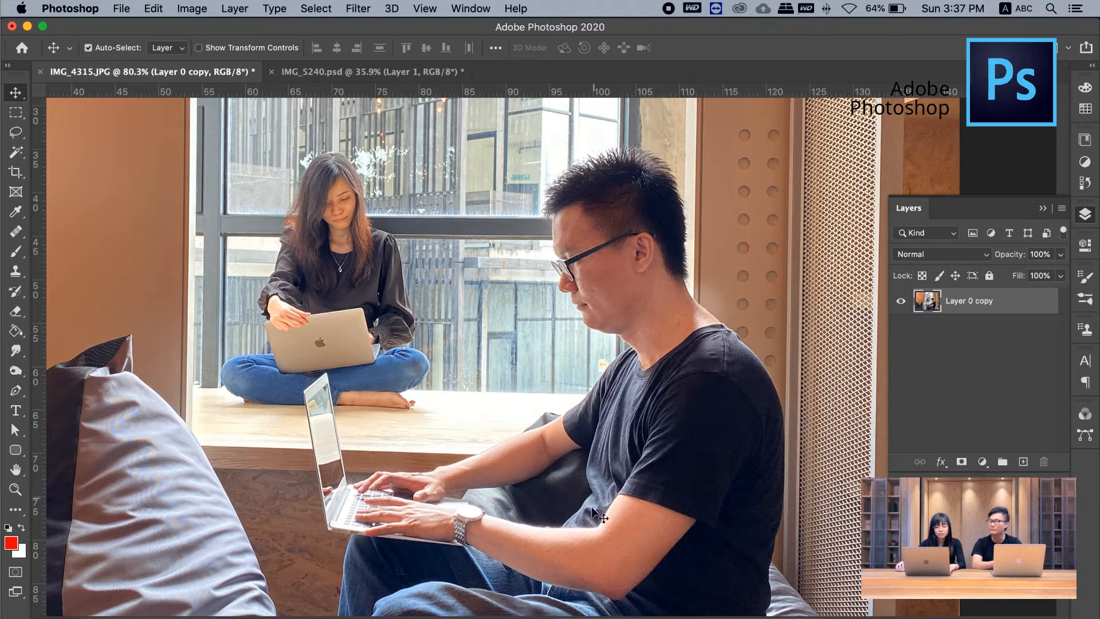
click(351, 10)
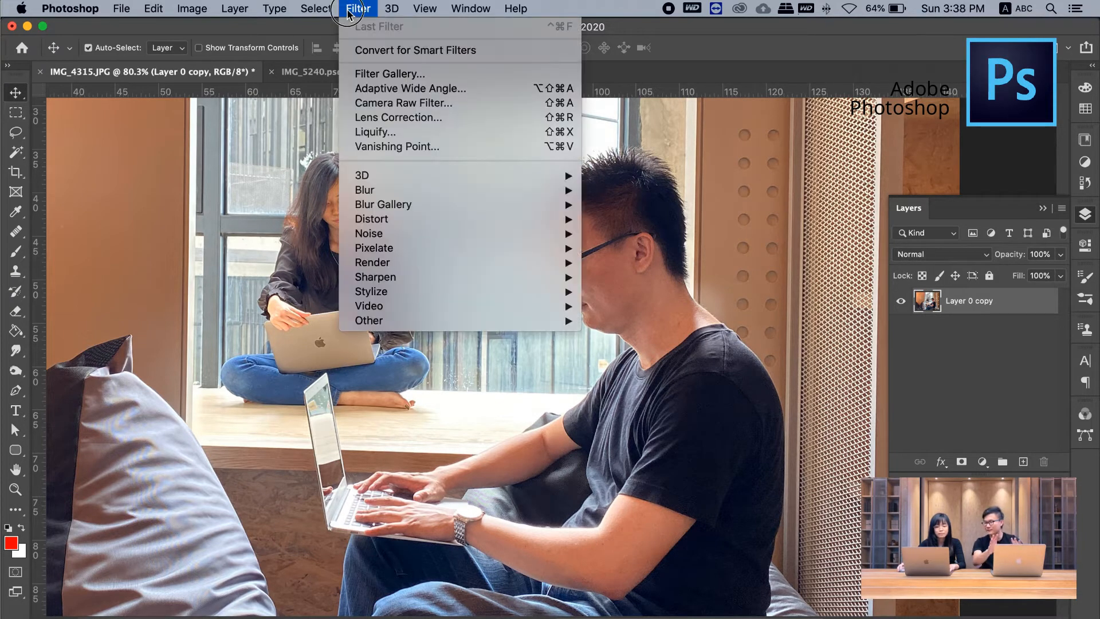
click(366, 132)
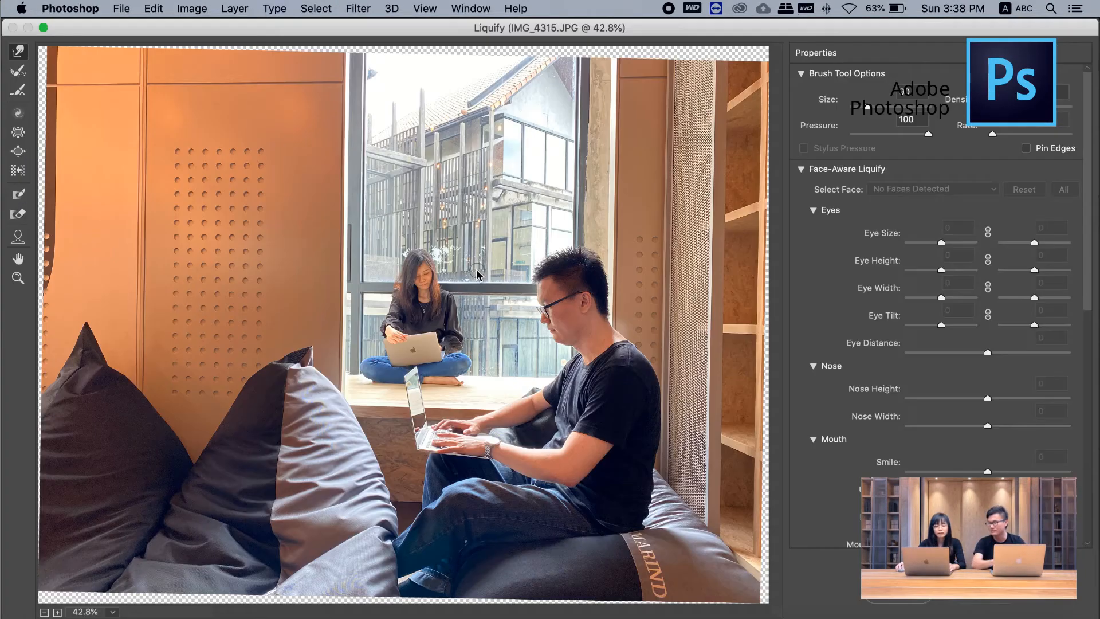
Push in the man's belly above his forearm using the Forward Warp tool with a suitably sized brush
key(super+plus)
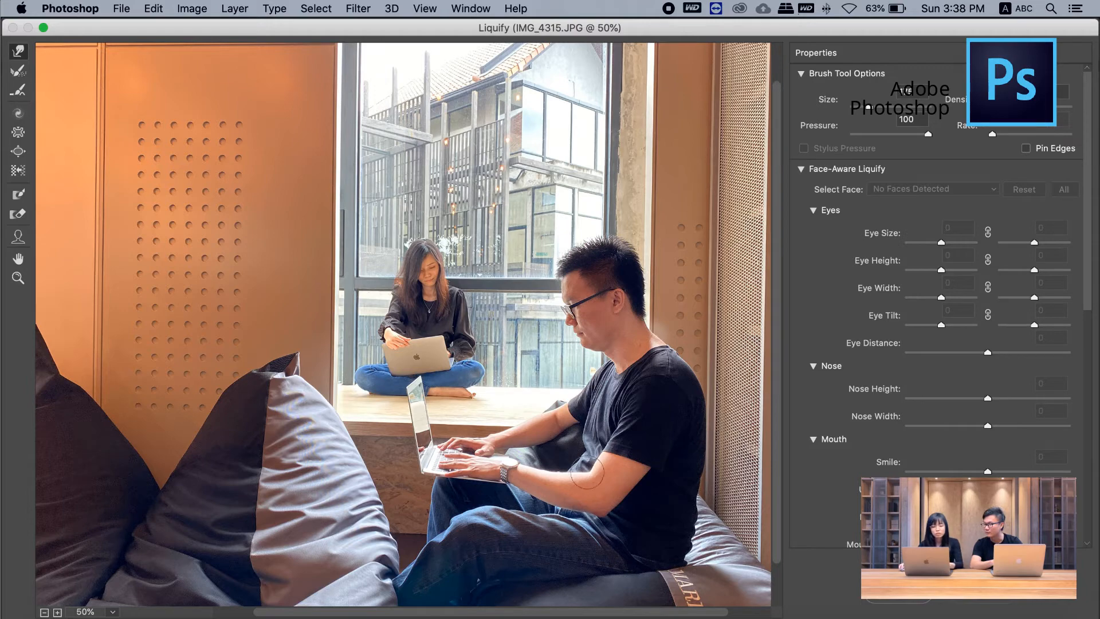
key(bracketright)
key(bracketright)
scroll(582, 463, up, 5)
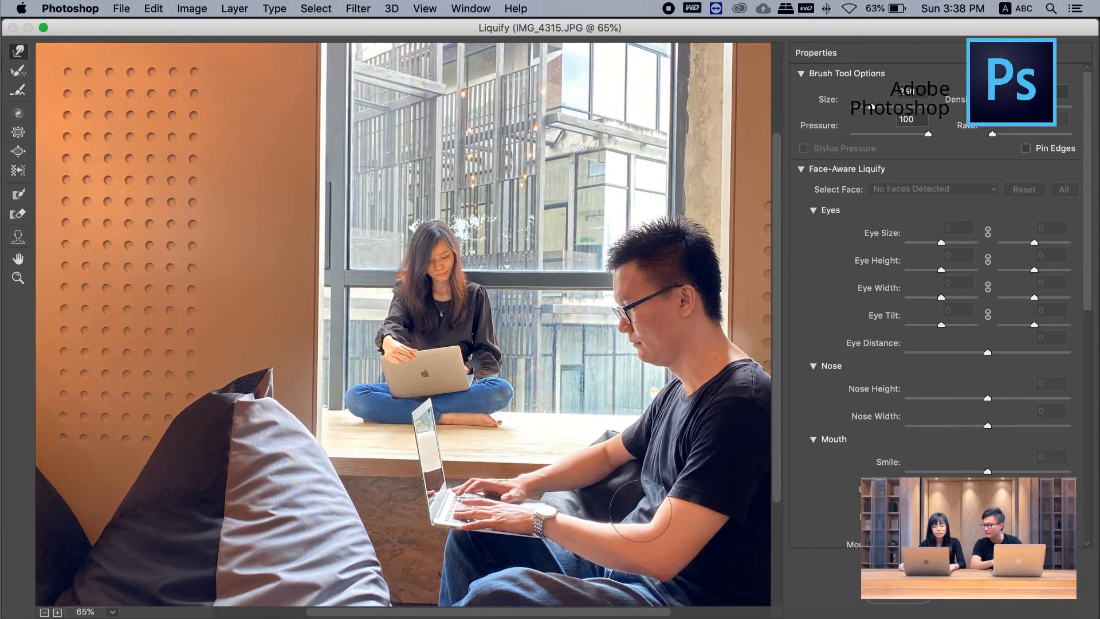
scroll(640, 510, up, 2)
scroll(639, 509, right, 5)
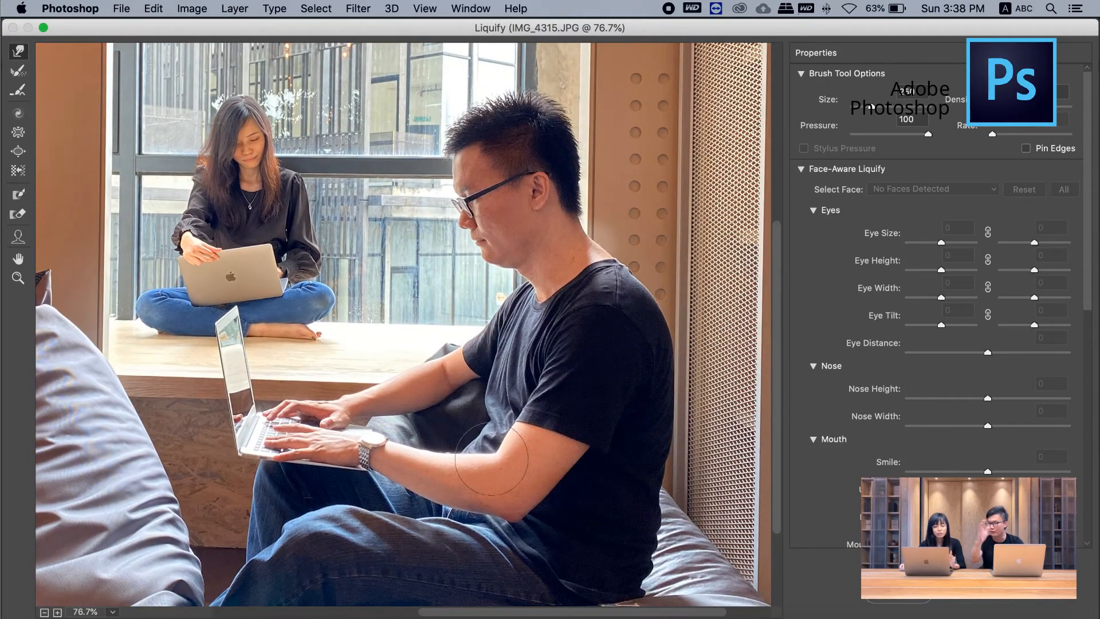
scroll(484, 460, up, 2)
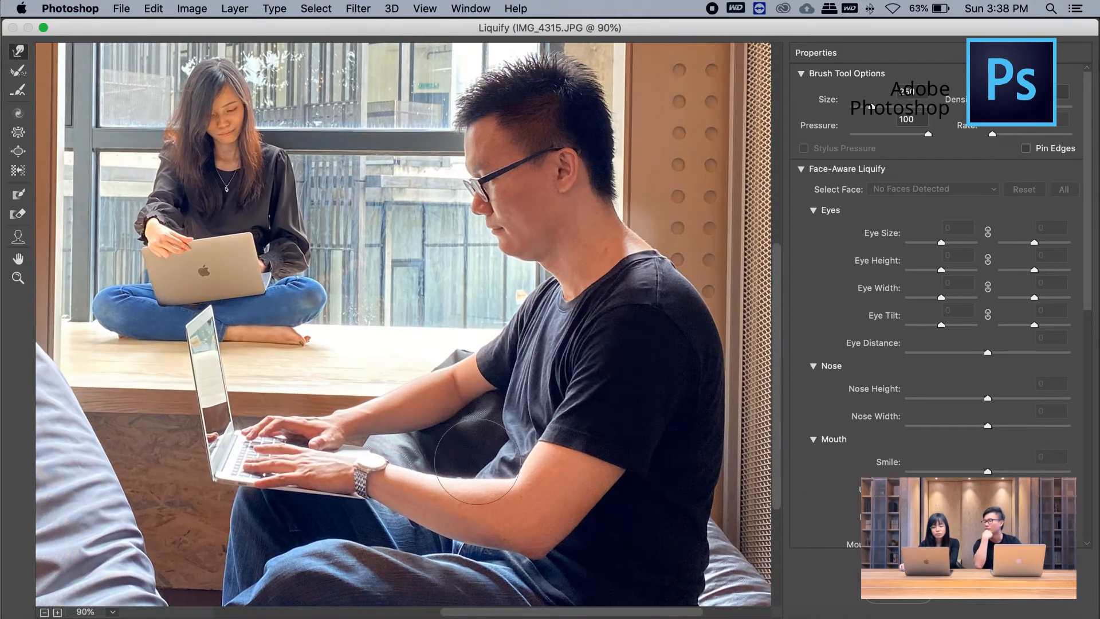
key(bracketleft)
key(bracketleft)
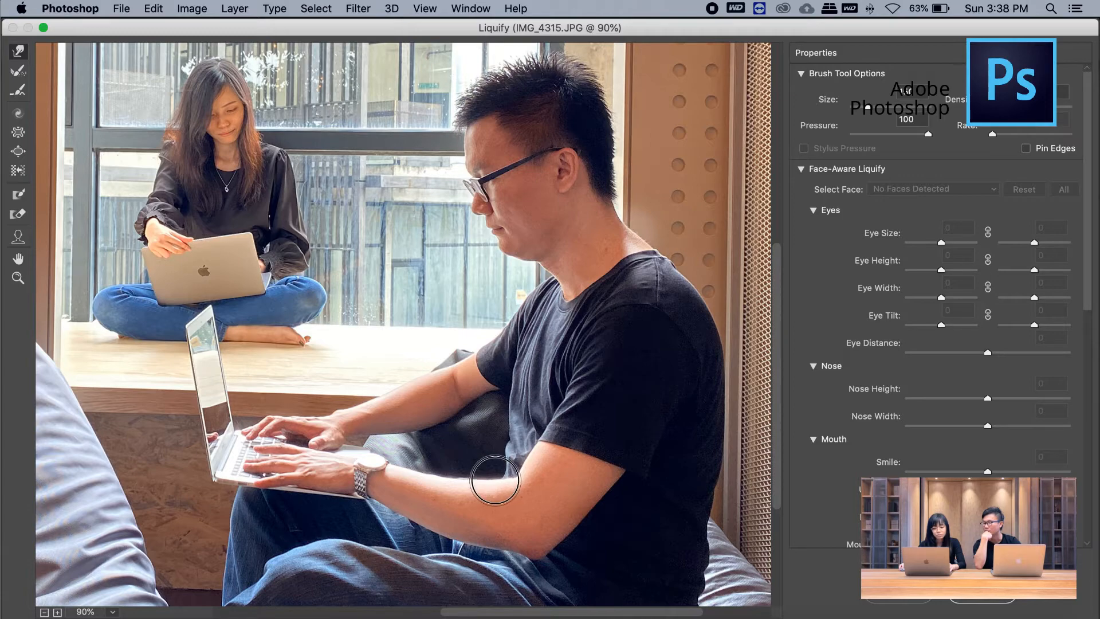
Reduce the Liquify warp brush to a smaller size for finer reshaping of the man's outline
key(bracketleft)
key(bracketleft)
key(bracketleft)
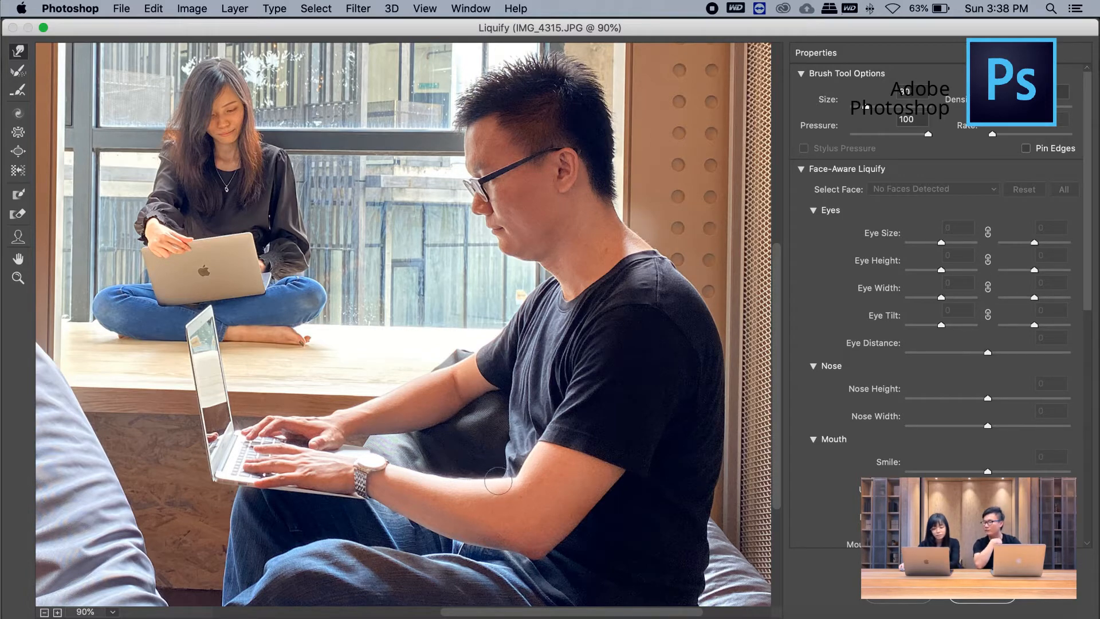
key(bracketright)
key(bracketright)
key(bracketright)
key(bracketright)
key(bracketright)
key(bracketleft)
key(bracketleft)
key(bracketleft)
key(bracketleft)
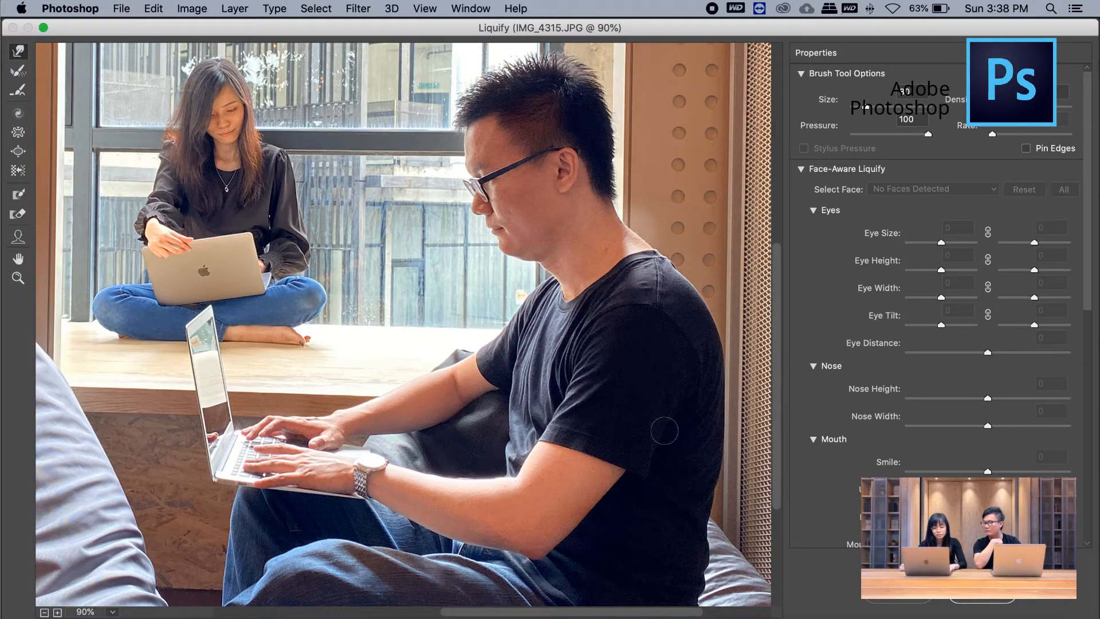
Enlarge the warp brush and push in the man's lower back where his shirt meets the bean bag
scroll(626, 360, down, 5)
scroll(626, 361, right, 5)
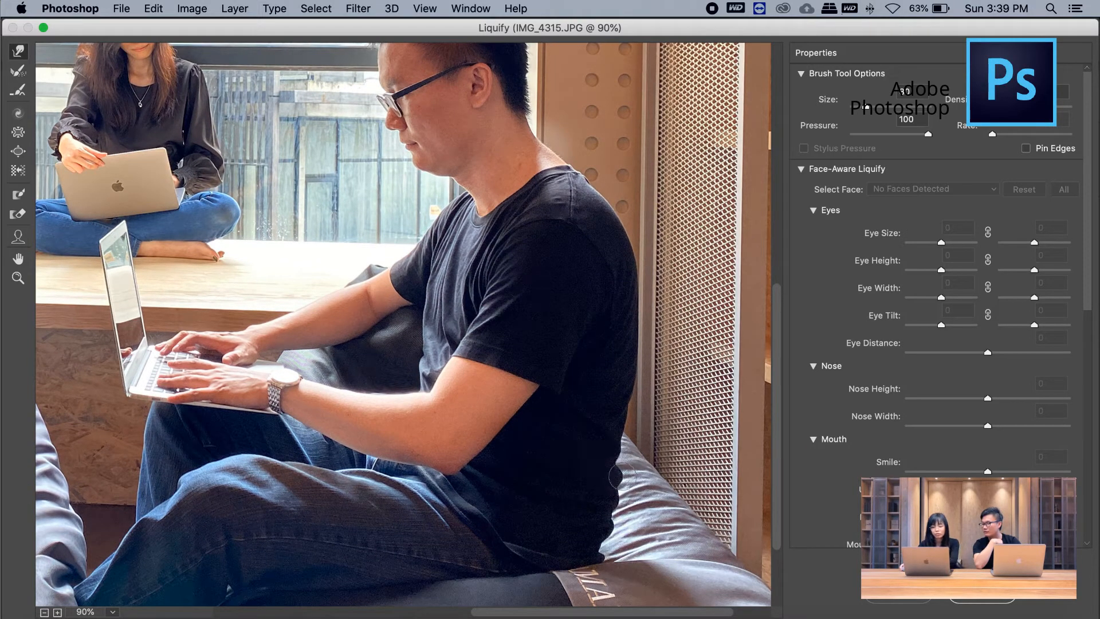
key(bracketright)
key(bracketright)
key(bracketright)
key(bracketright)
key(bracketright)
key(bracketright)
key(bracketright)
key(bracketright)
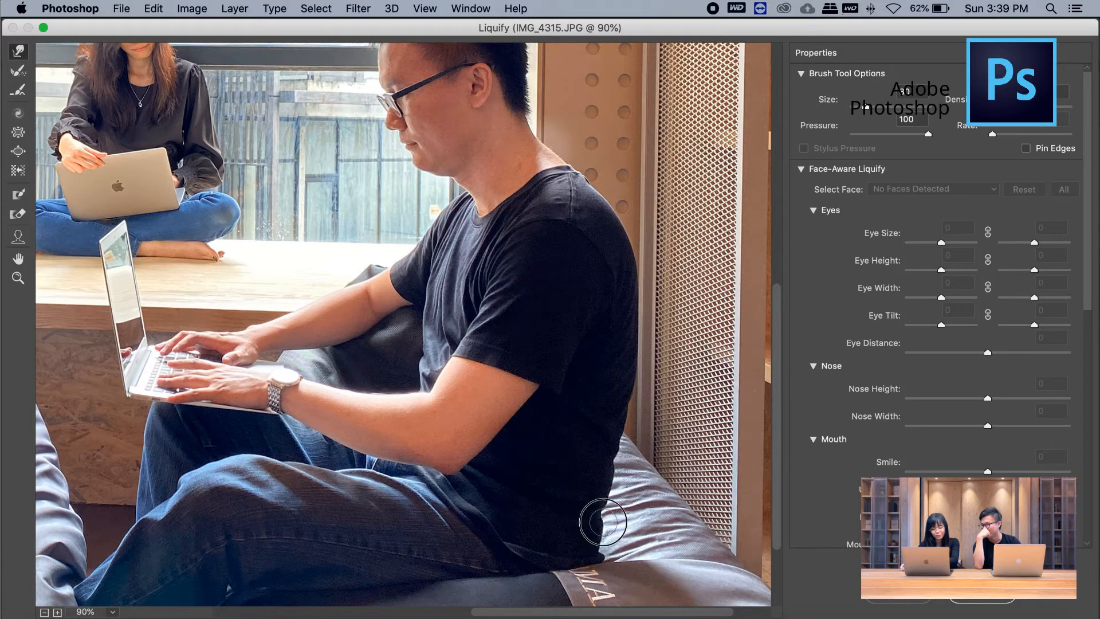
mouse_move(601, 553)
mouse_down()
mouse_move(586, 553)
mouse_move(599, 561)
mouse_up()
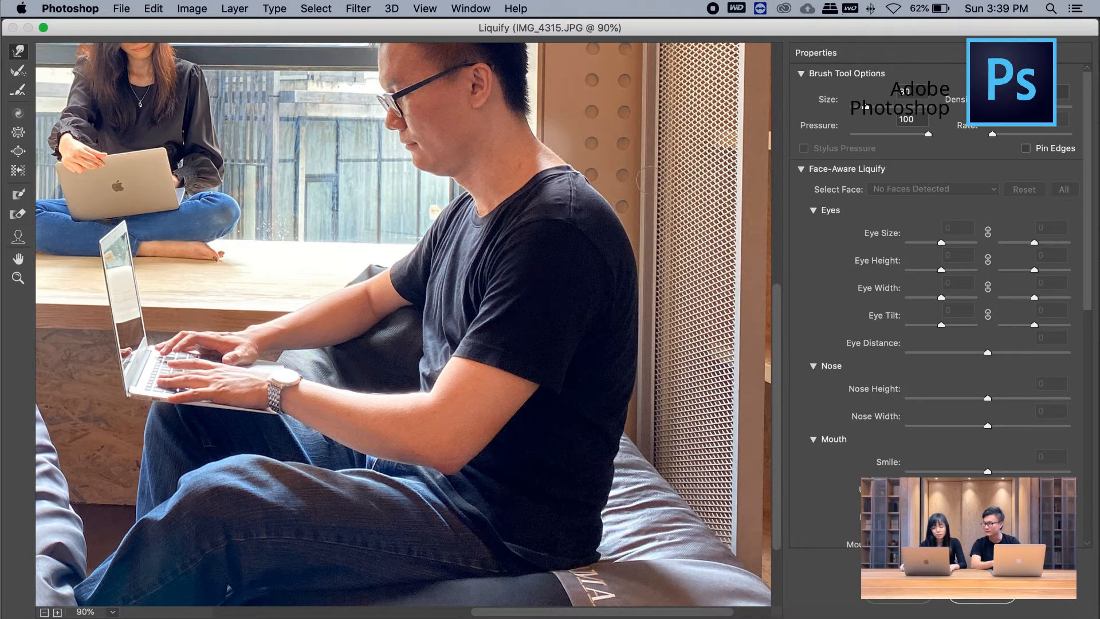
mouse_move(637, 370)
mouse_down()
mouse_move(646, 345)
mouse_move(630, 298)
mouse_move(628, 275)
mouse_up()
key(super+z)
key(super+z)
key(super+z)
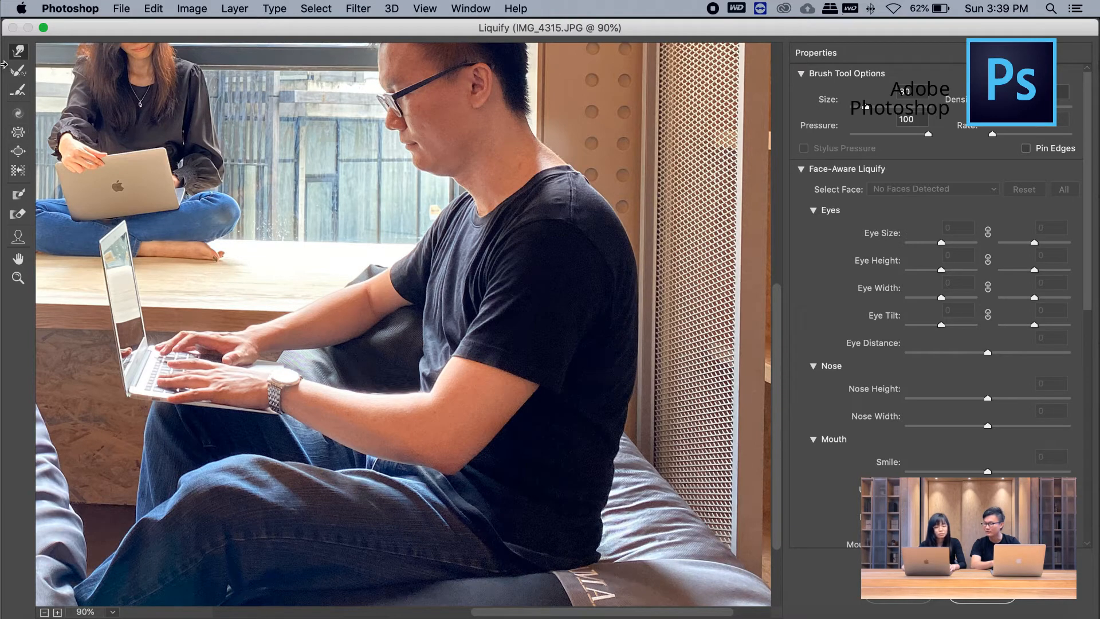
Freeze the wall panel and metal frame behind the man's back by painting them with an enlarged Freeze Mask brush
click(17, 196)
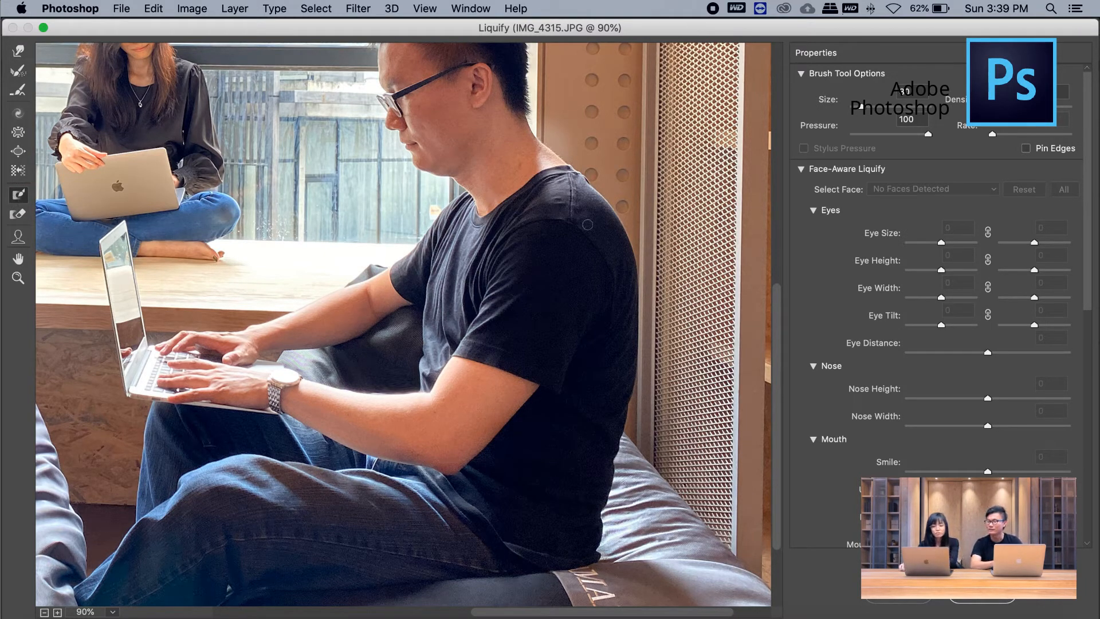
key(])
key(])
key(])
key(])
key(])
key(])
key(])
key(])
key(])
key(])
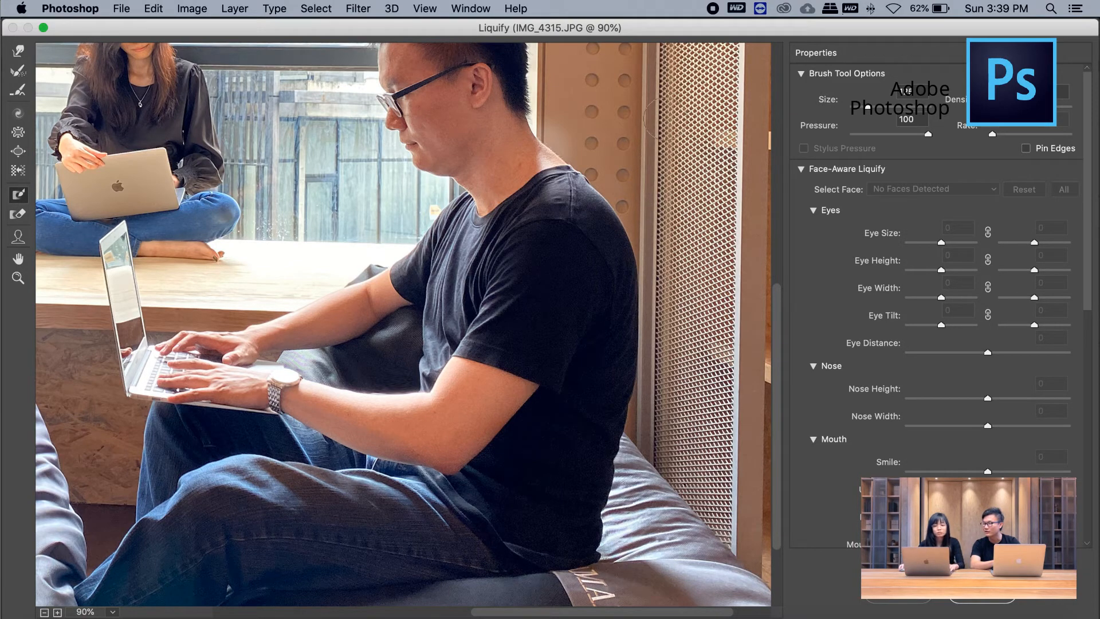
click(662, 113)
mouse_move(661, 115)
mouse_down()
mouse_move(651, 444)
mouse_move(655, 424)
mouse_move(668, 454)
mouse_move(661, 62)
mouse_move(661, 213)
mouse_move(647, 230)
mouse_move(618, 184)
mouse_move(559, 131)
mouse_move(593, 157)
mouse_move(594, 137)
mouse_move(624, 177)
mouse_move(608, 103)
mouse_move(620, 96)
mouse_move(650, 218)
mouse_up()
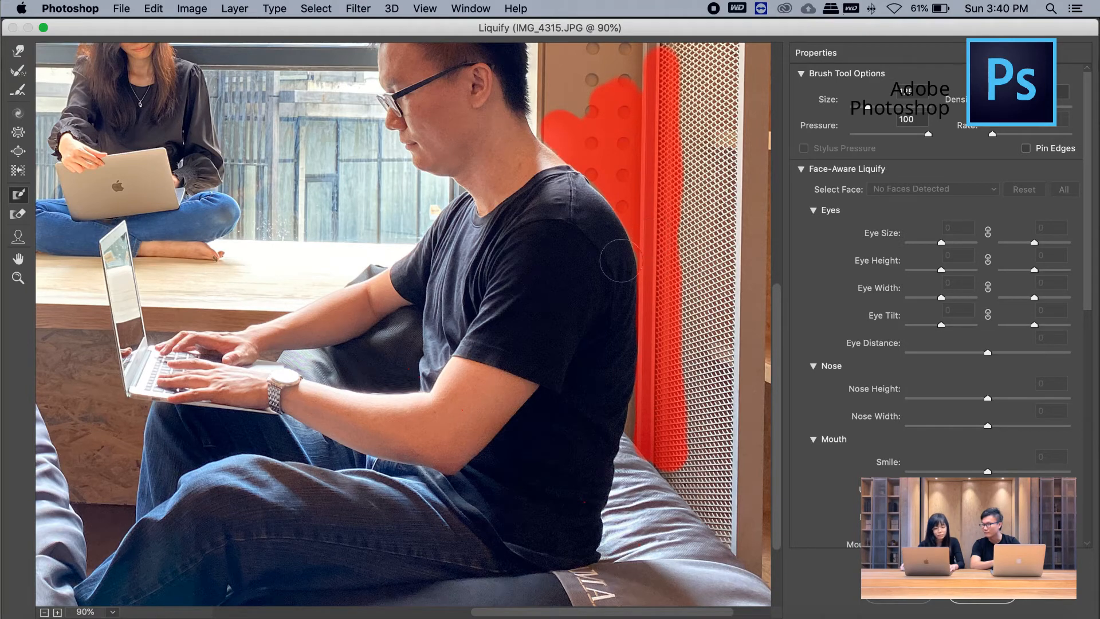
Reshape the man's back and belly beside the frozen area with an enlarged Forward Warp brush and apply the Liquify filter
click(18, 53)
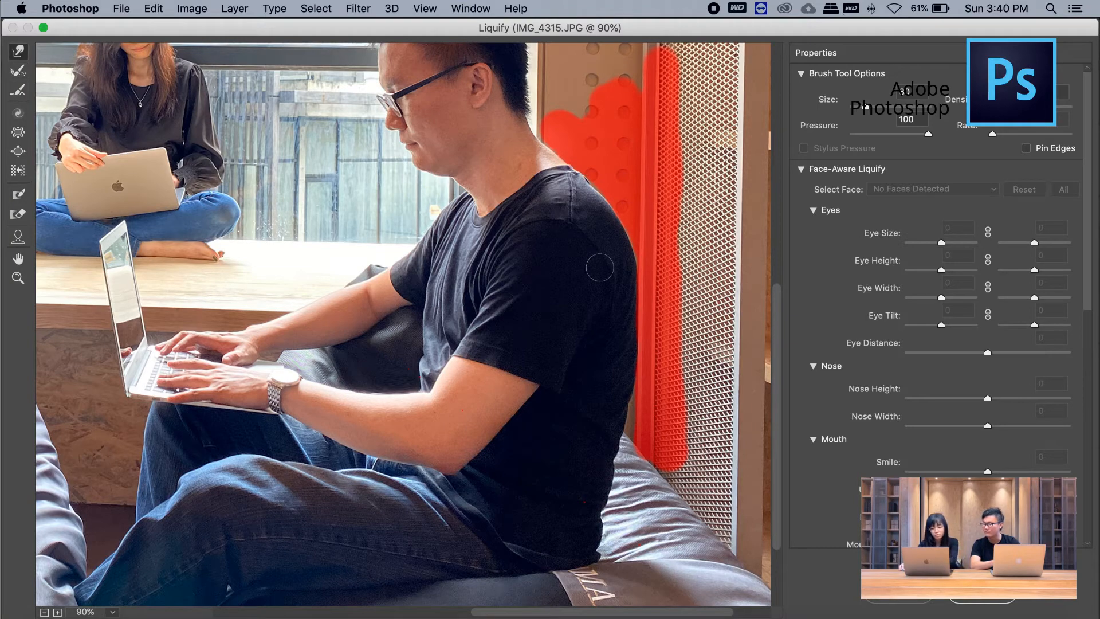
key(bracketright)
key(bracketright)
key(bracketright)
key(bracketright)
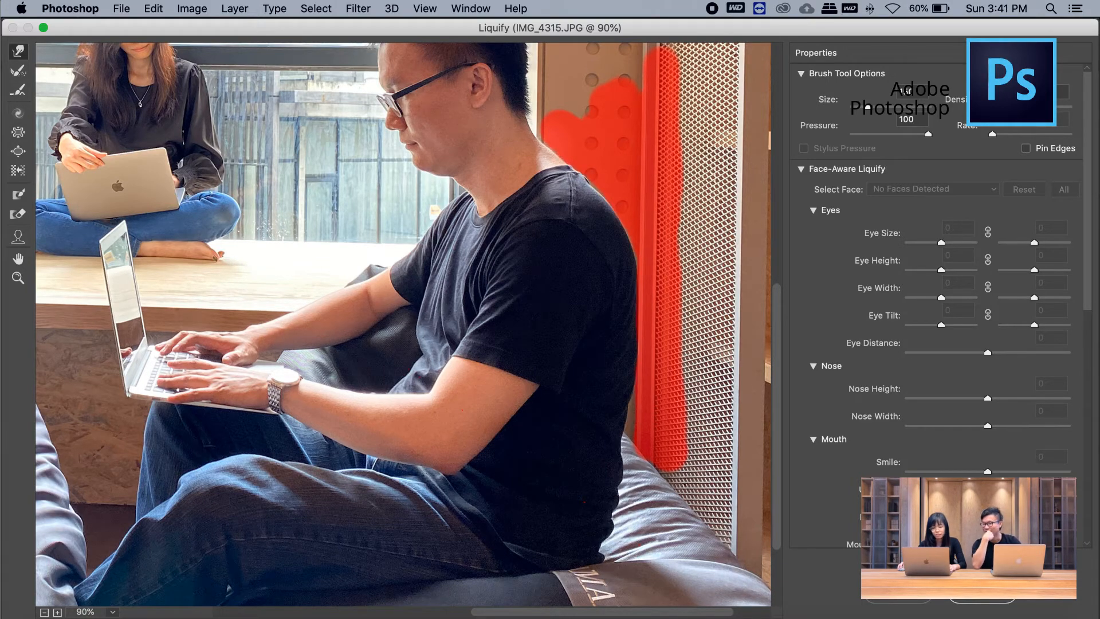
click(976, 600)
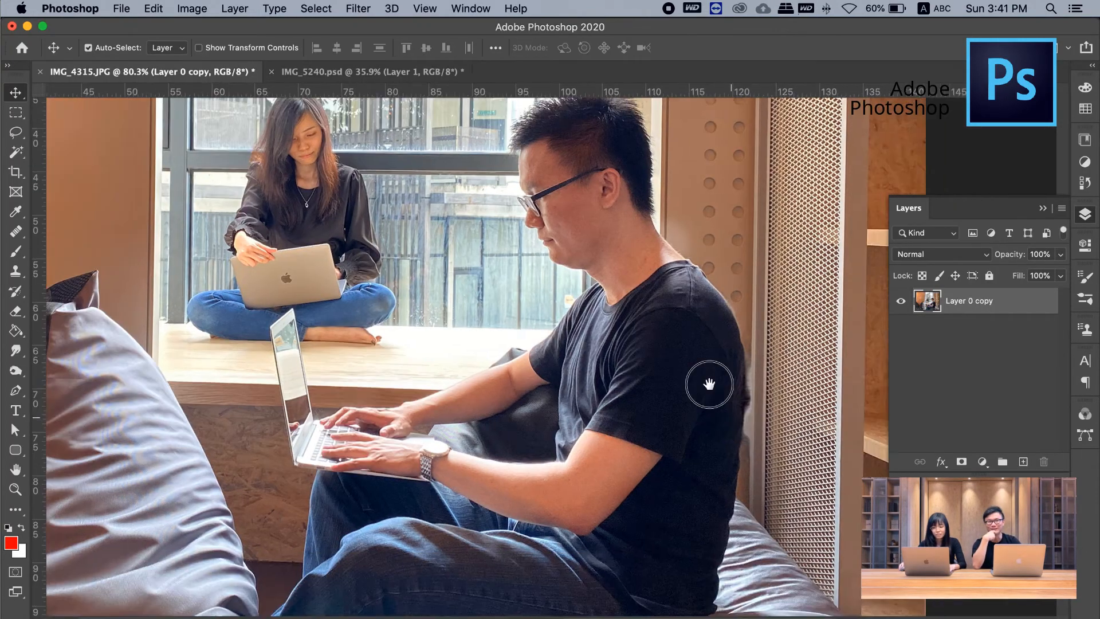
Draw a closed Pen path around the distorted wall strip between the man's back and the metal frame
drag(709, 383, 665, 307)
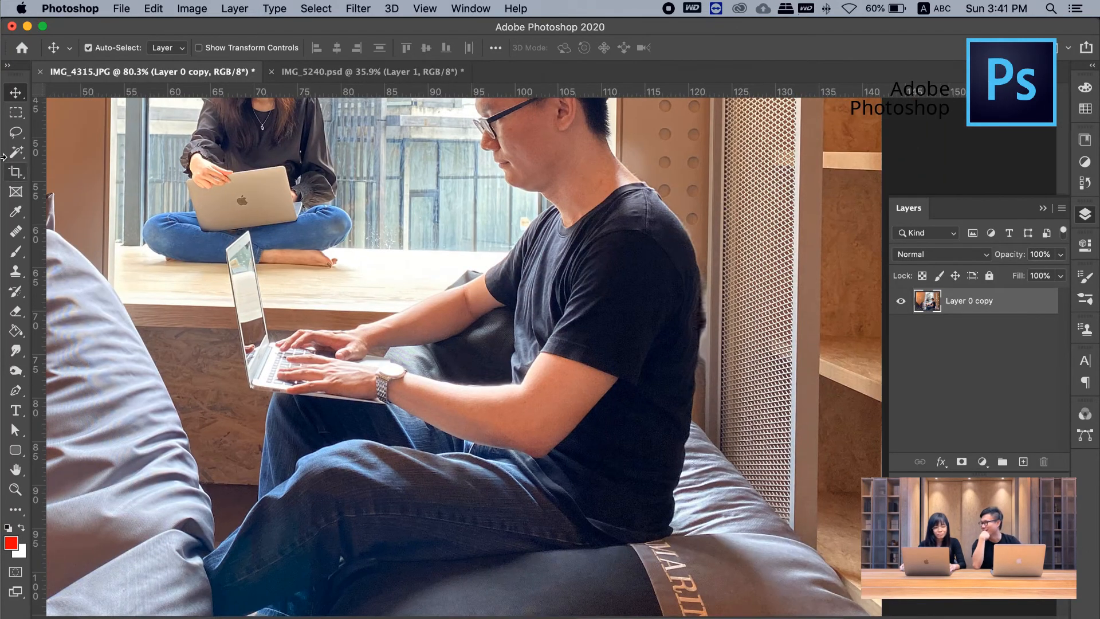
scroll(732, 309, up, 5)
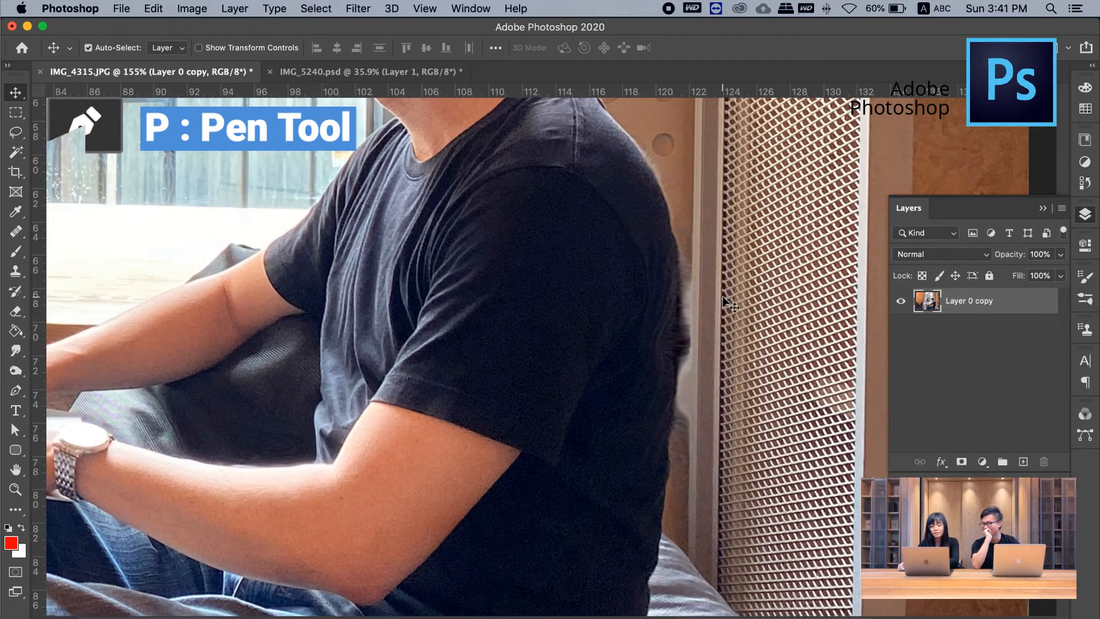
key(p)
click(693, 192)
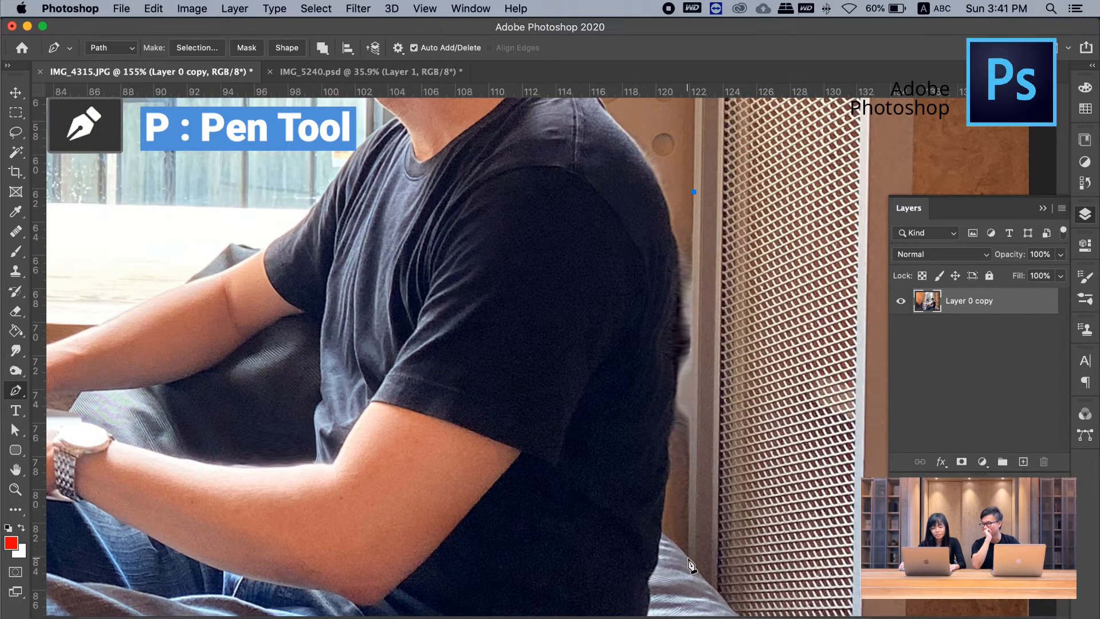
click(688, 558)
click(657, 529)
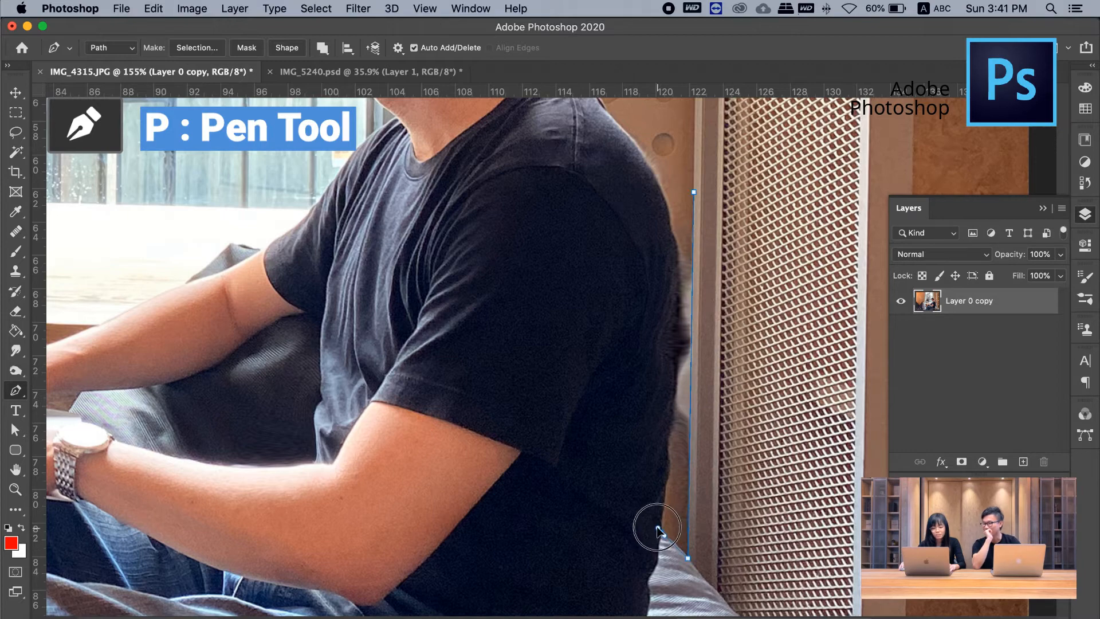
drag(657, 530, 651, 526)
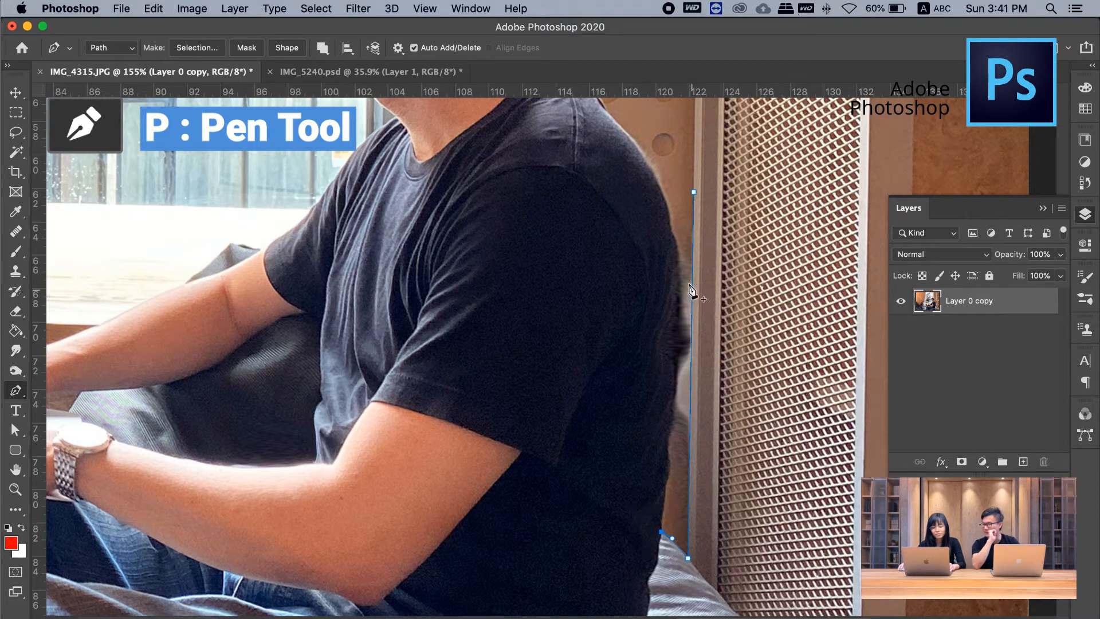
drag(670, 225, 652, 121)
alt+click(671, 224)
click(694, 192)
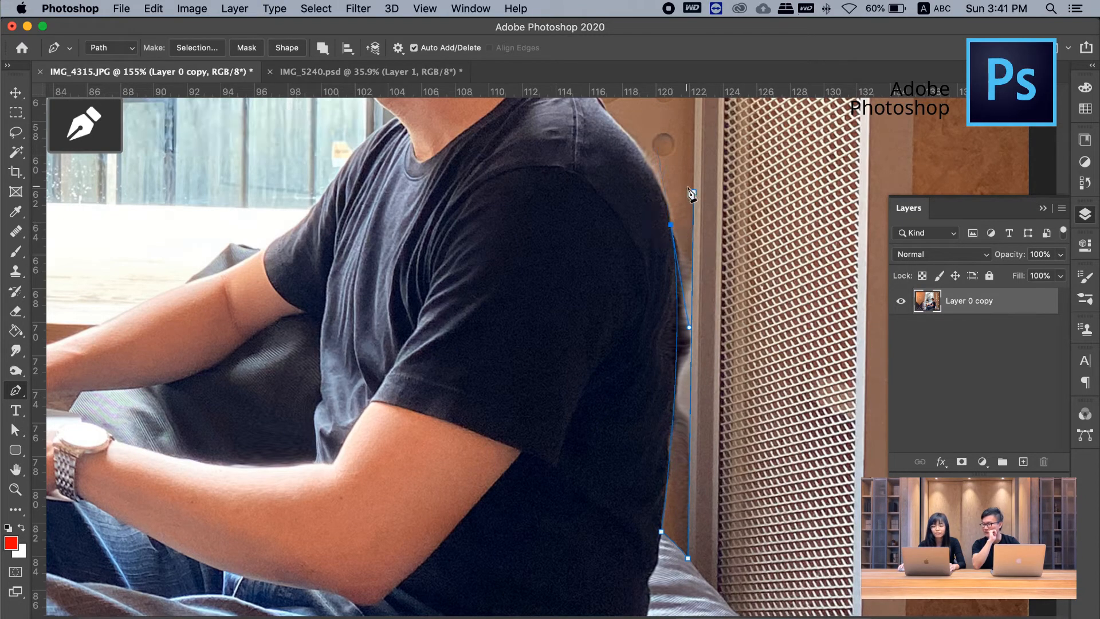
Convert the path into a new anti-aliased selection with a feather radius of 0 pixels
right_click(674, 227)
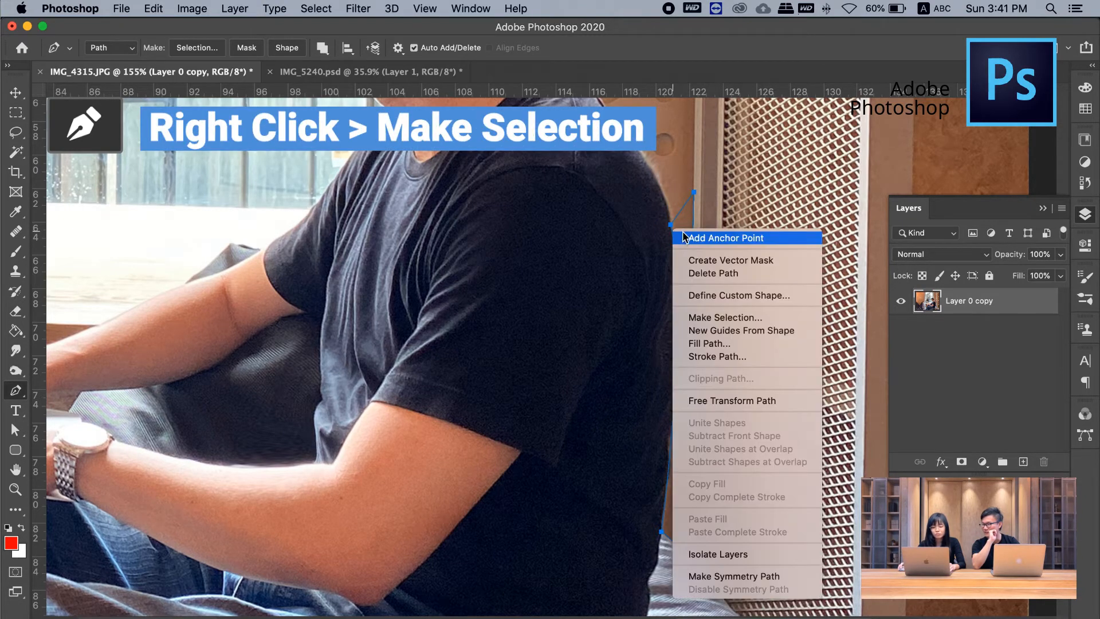
click(696, 315)
drag(683, 271, 666, 300)
key(Return)
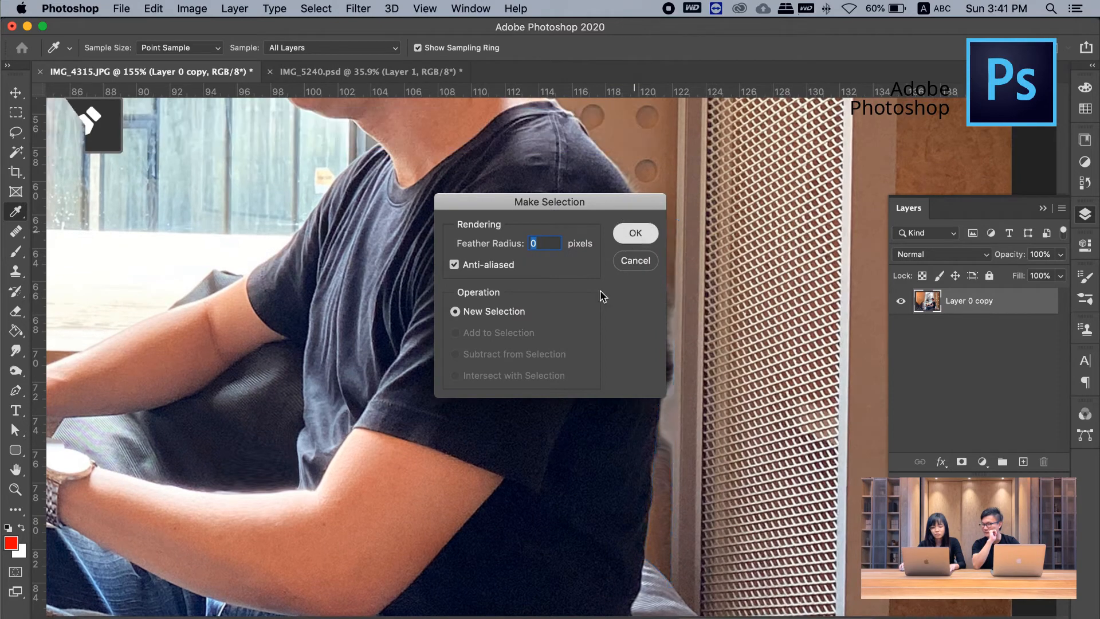
Clone clean wall over the upper part of the selected strip using a Clone Stamp brush enlarged to 125
drag(558, 370, 527, 426)
key(s)
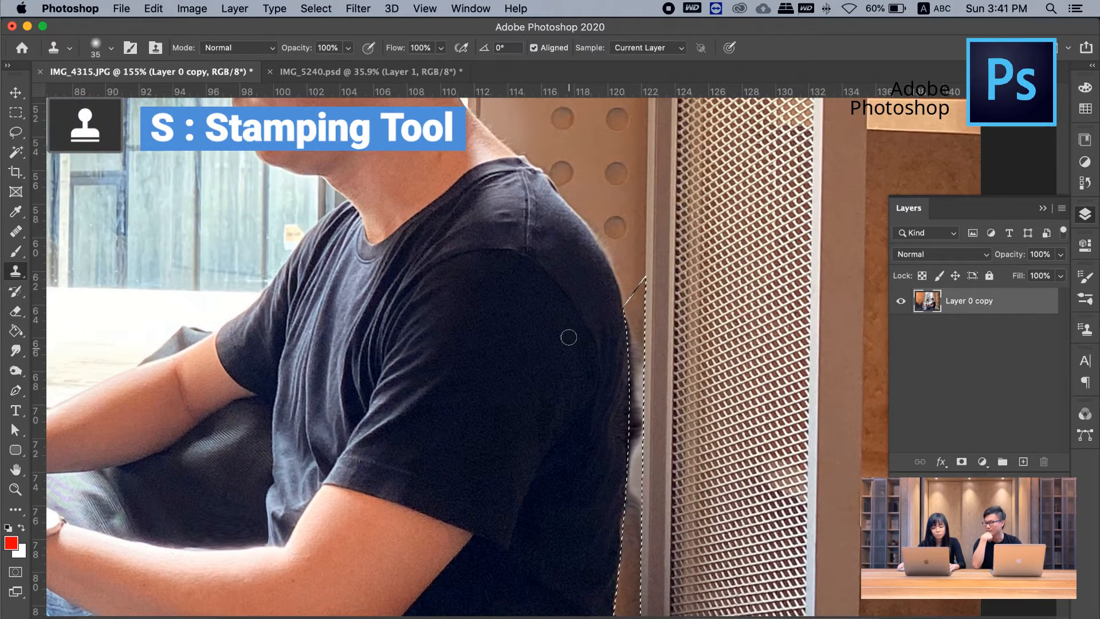
scroll(629, 200, down, 2)
scroll(629, 199, up, 5)
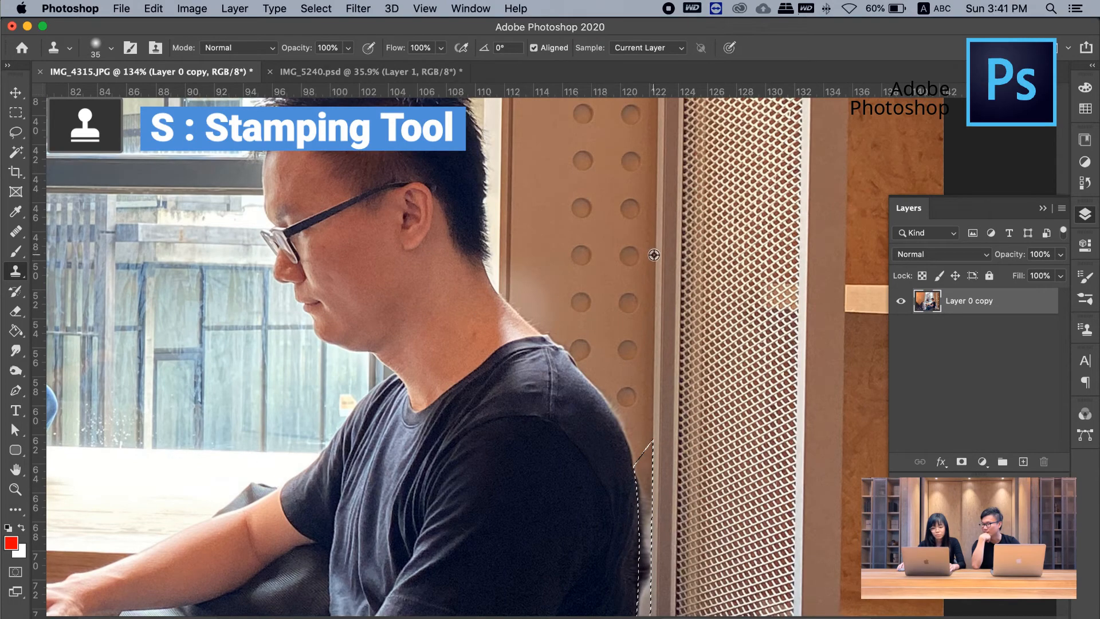
scroll(658, 353, down, 4)
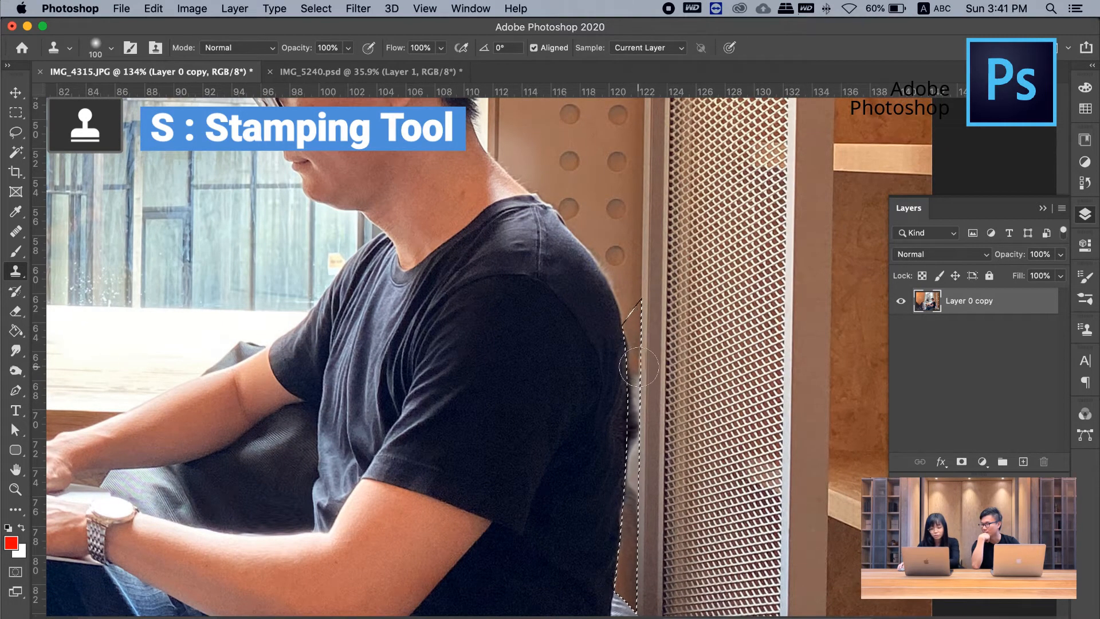
key(bracketright)
key(bracketright)
key(bracketright)
key(bracketright)
key(bracketright)
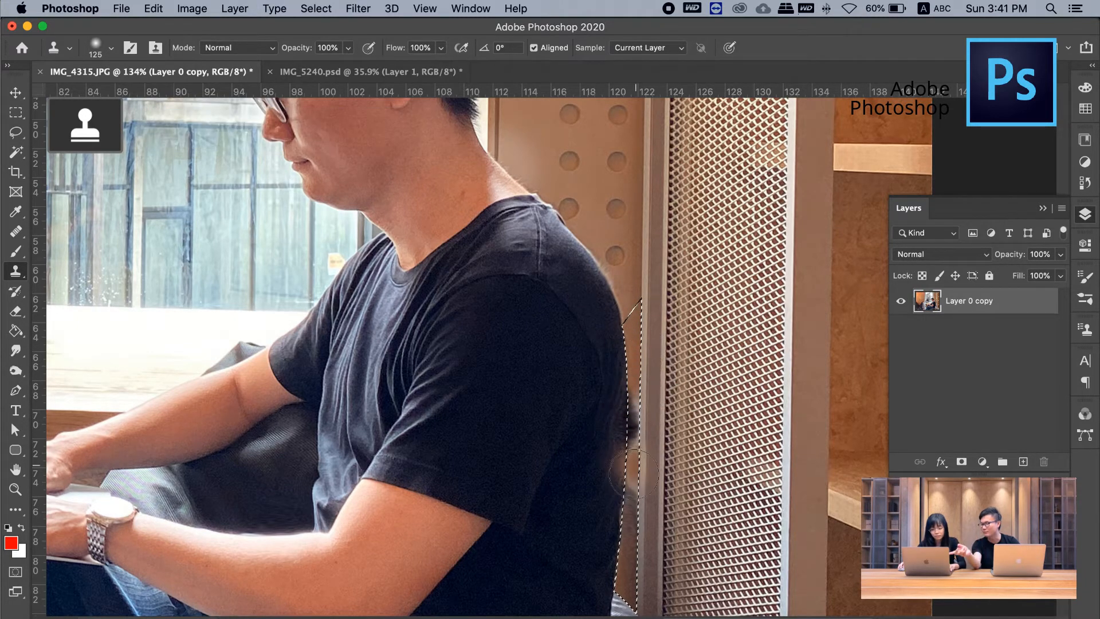
Clone clean wall over the rest of the selected strip down to the bean bag and deselect it
scroll(634, 472, down, 4)
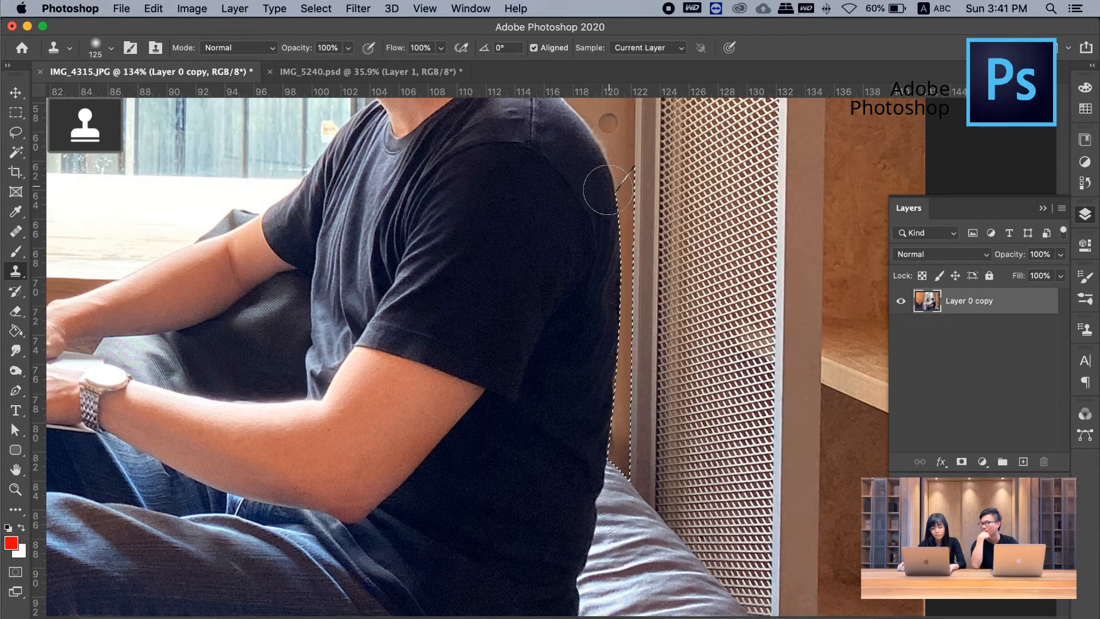
scroll(601, 184, up, 9)
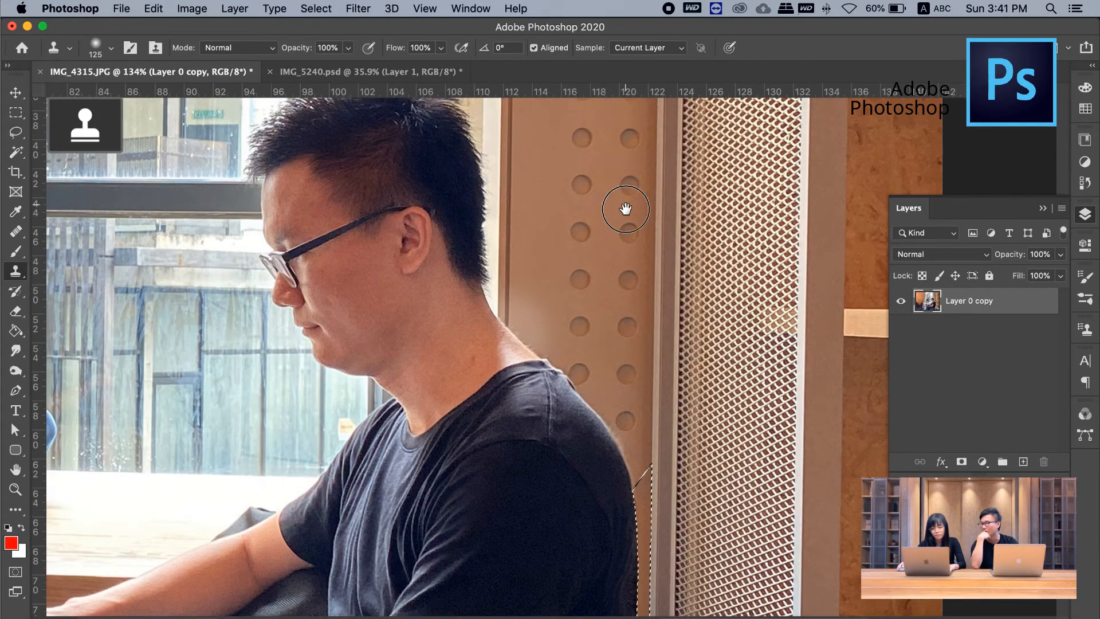
scroll(627, 218, up, 3)
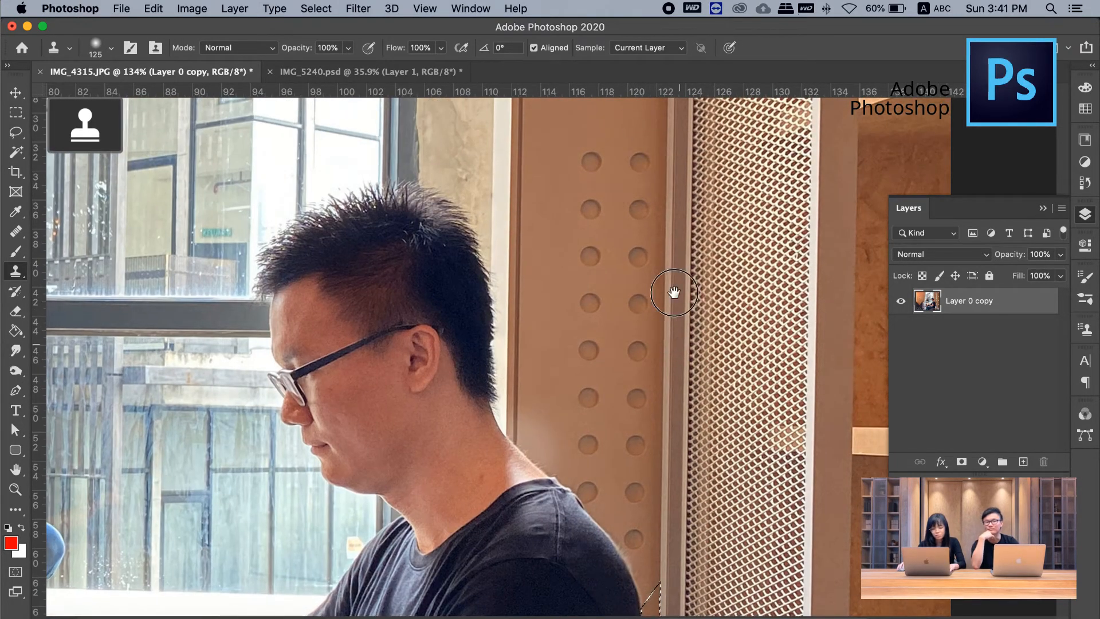
scroll(673, 294, down, 14)
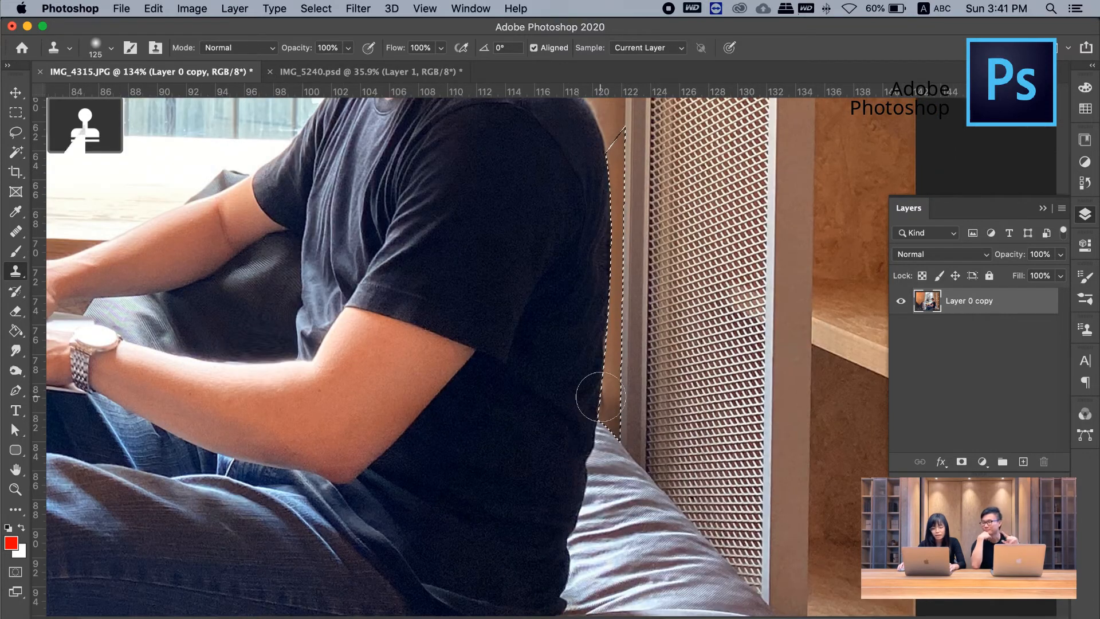
scroll(590, 390, down, 4)
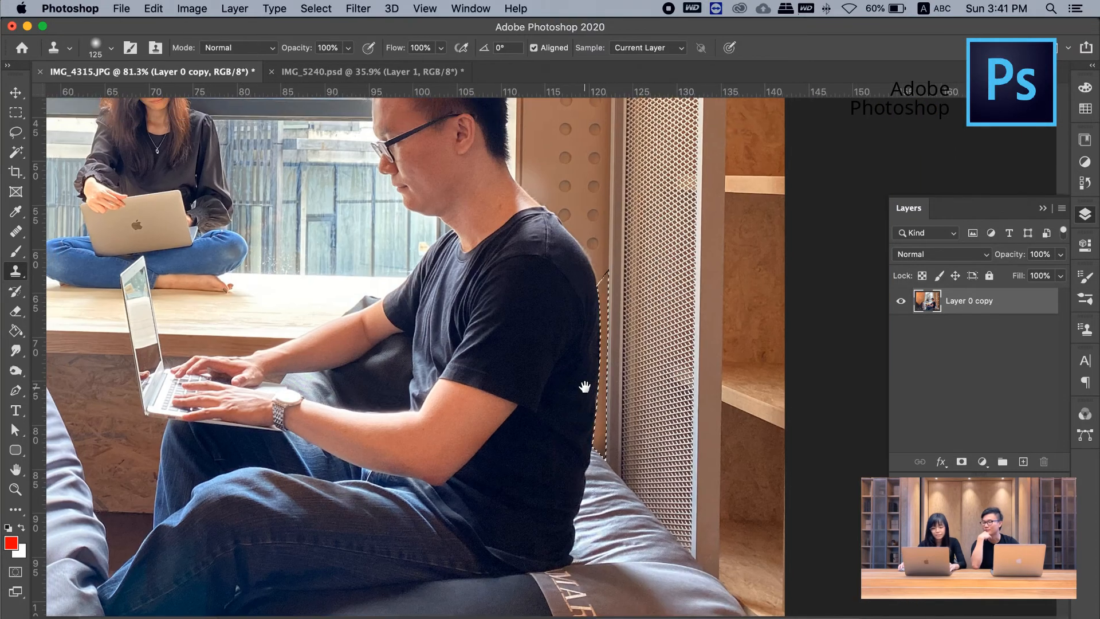
key(super+d)
Compare the retouched photo with the original IMG_4315.JPG snapshot in the history and return to the latest Deselect state
scroll(586, 386, down, 3)
scroll(608, 470, down, 5)
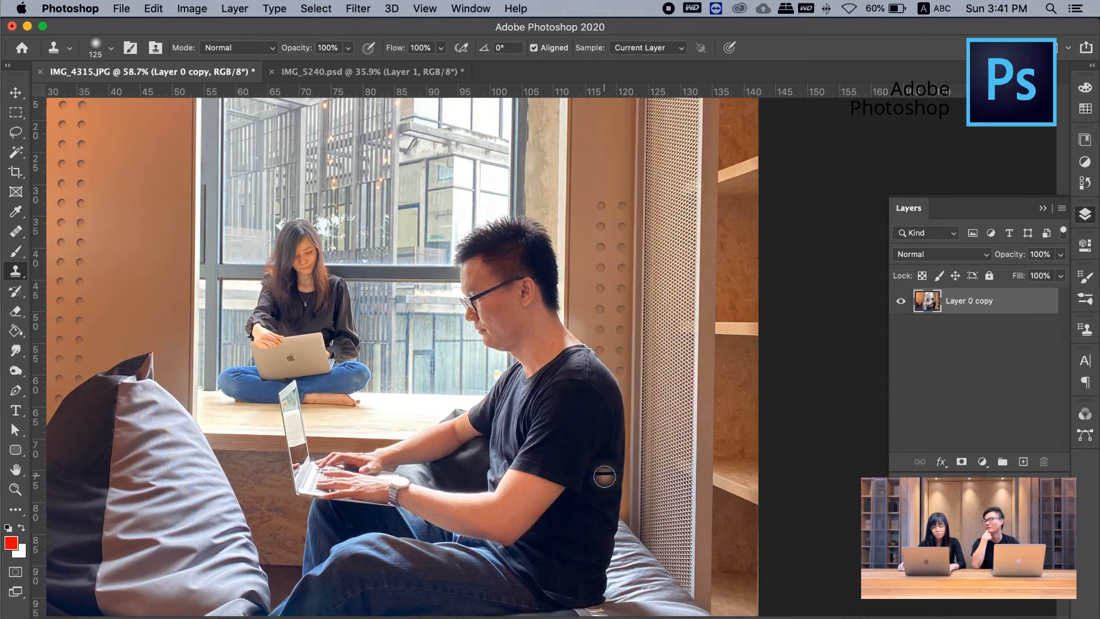
scroll(717, 407, down, 1)
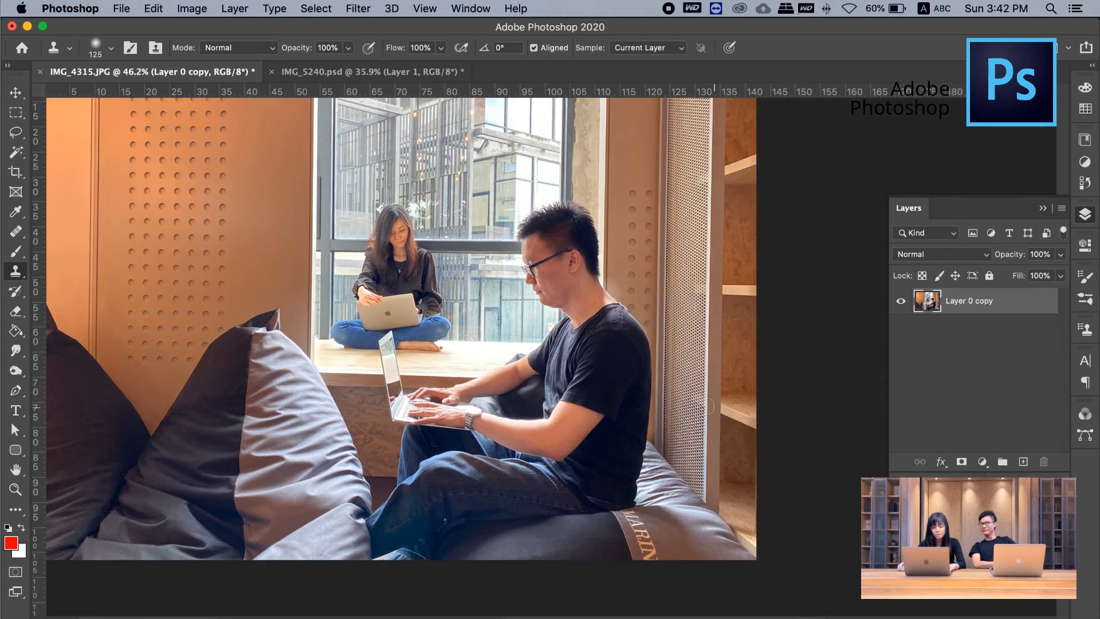
drag(684, 415, 694, 446)
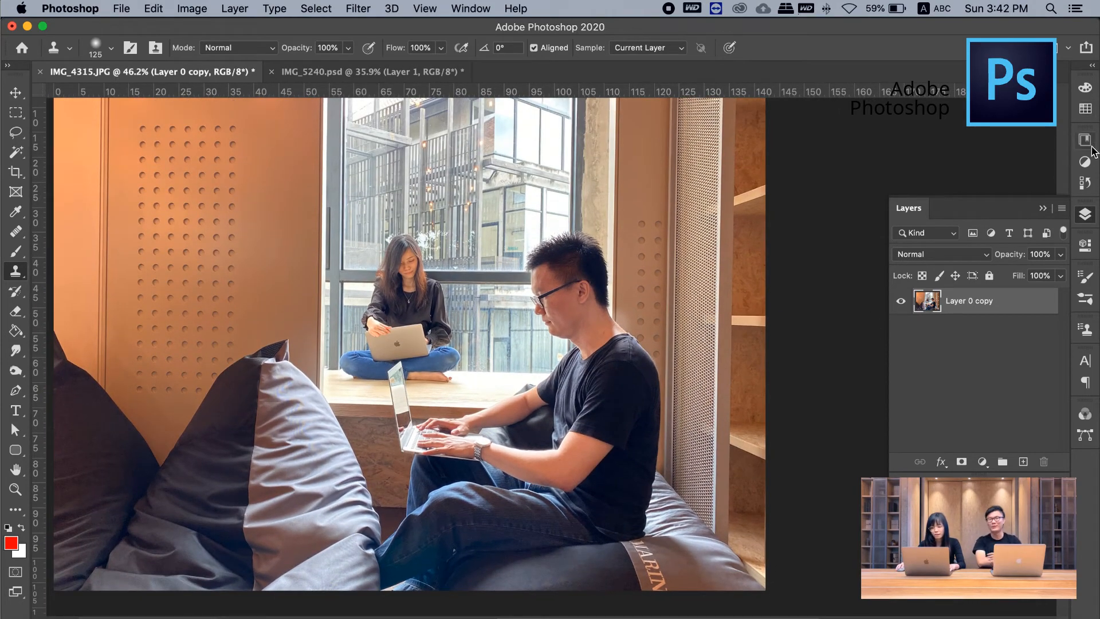
click(1084, 182)
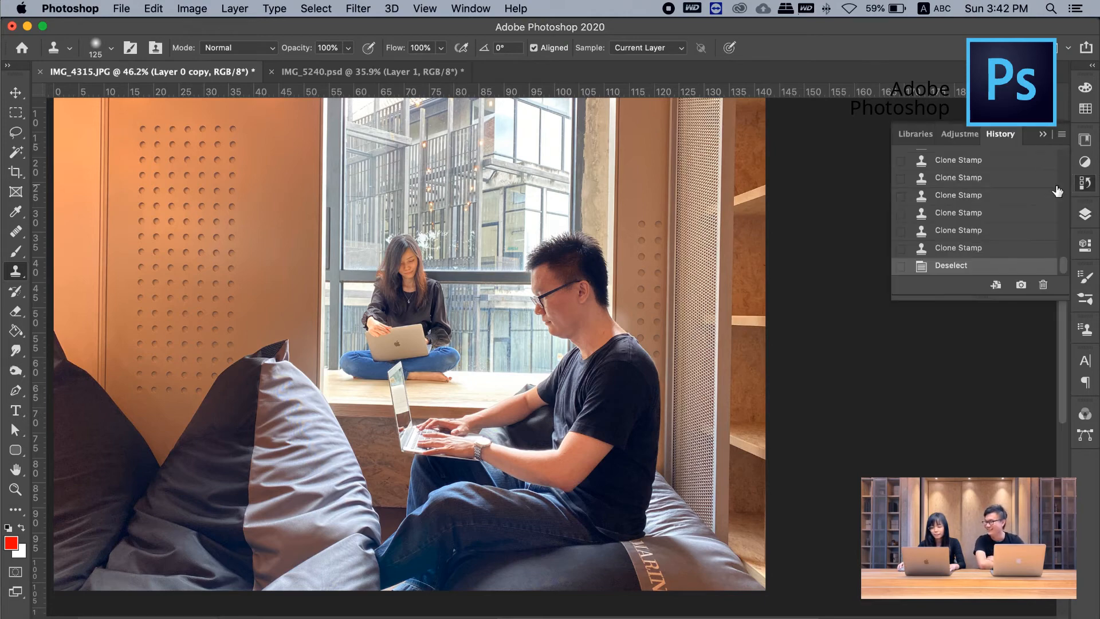
drag(1065, 265, 1064, 146)
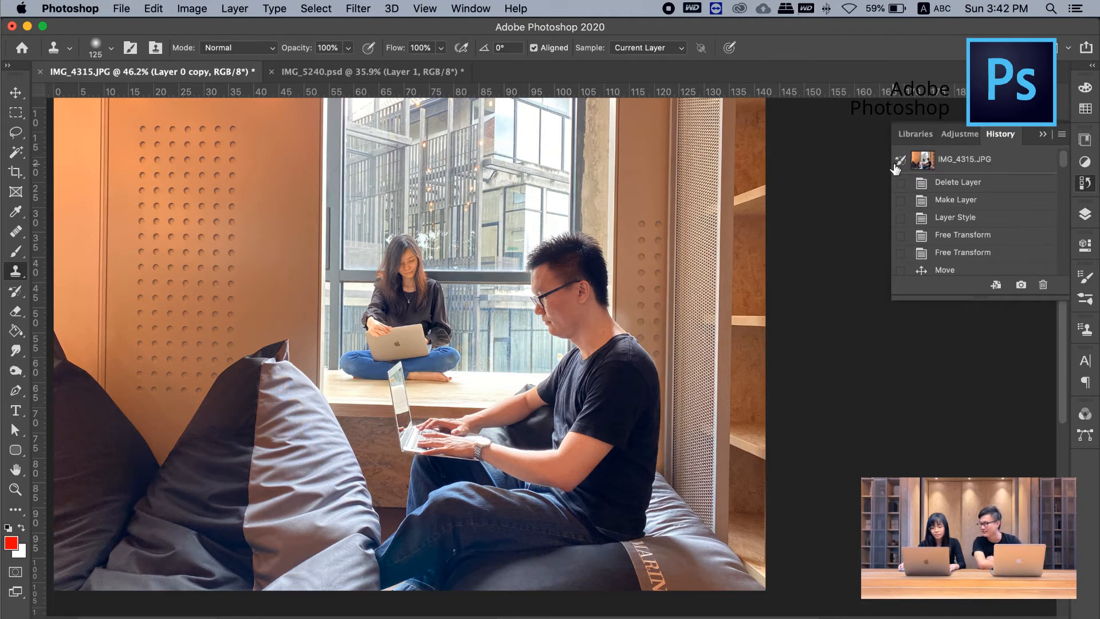
click(967, 163)
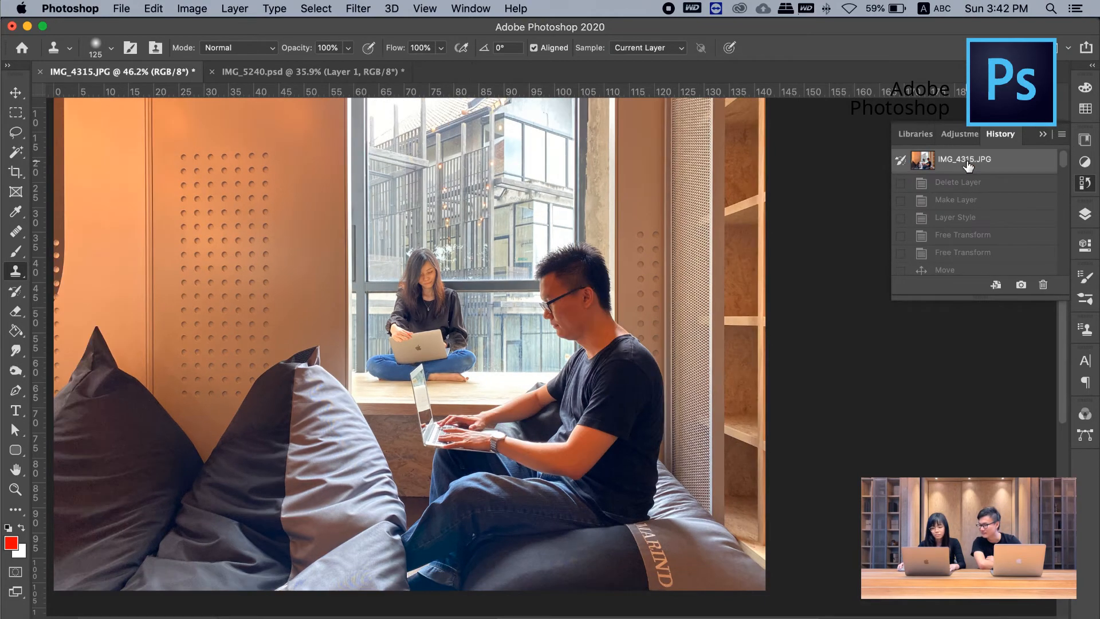
drag(1063, 163, 1061, 267)
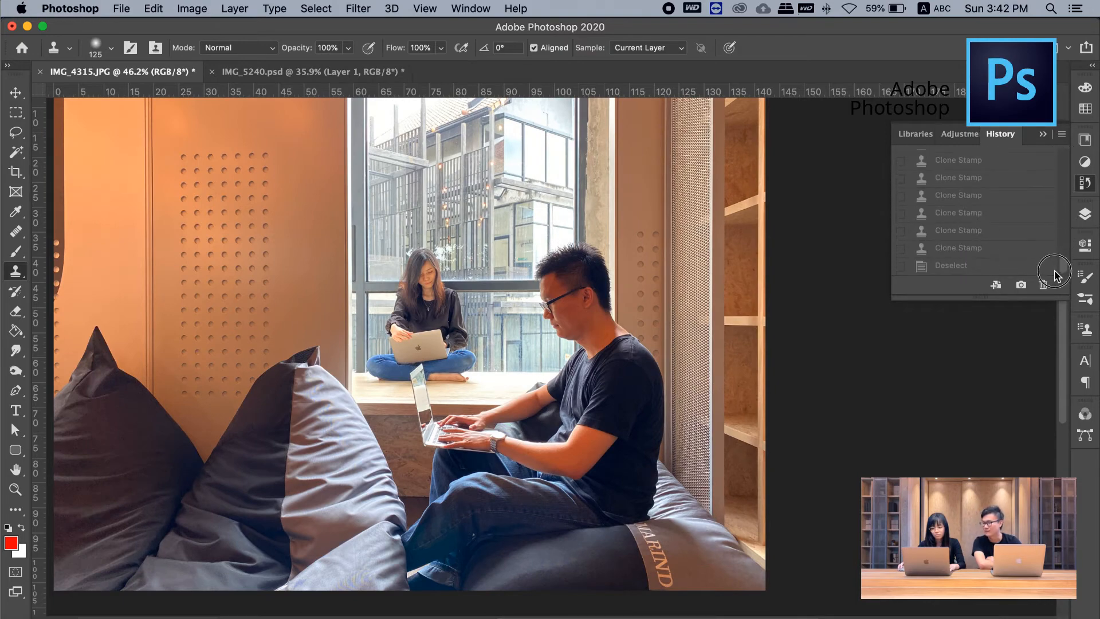
click(995, 265)
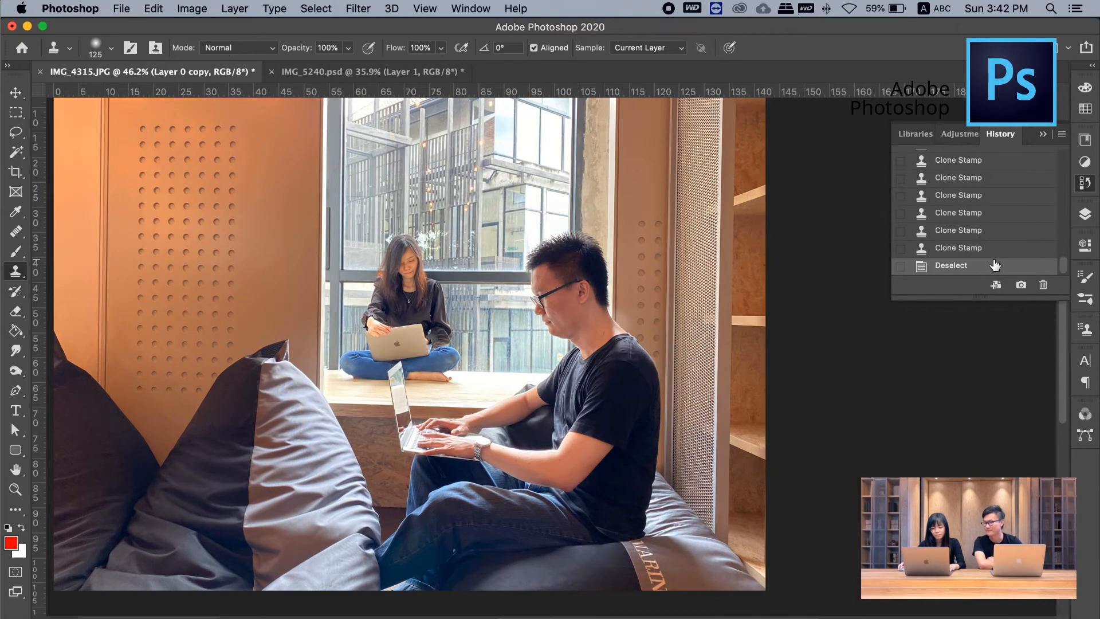
click(1085, 185)
drag(817, 290, 936, 309)
key(c)
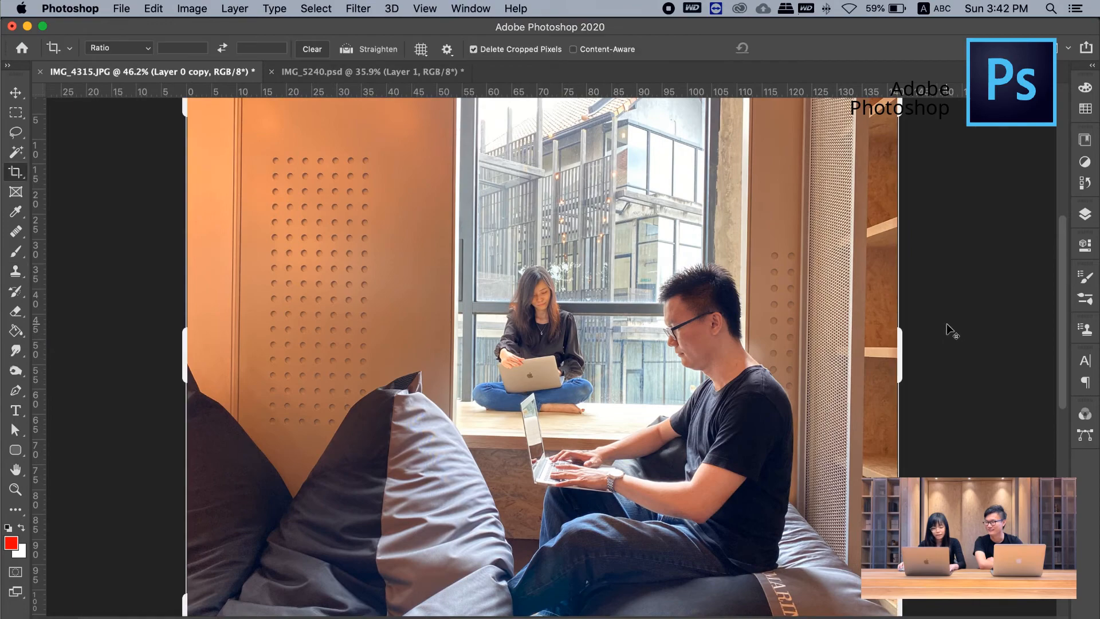
key(ctrl+minus)
key(v)
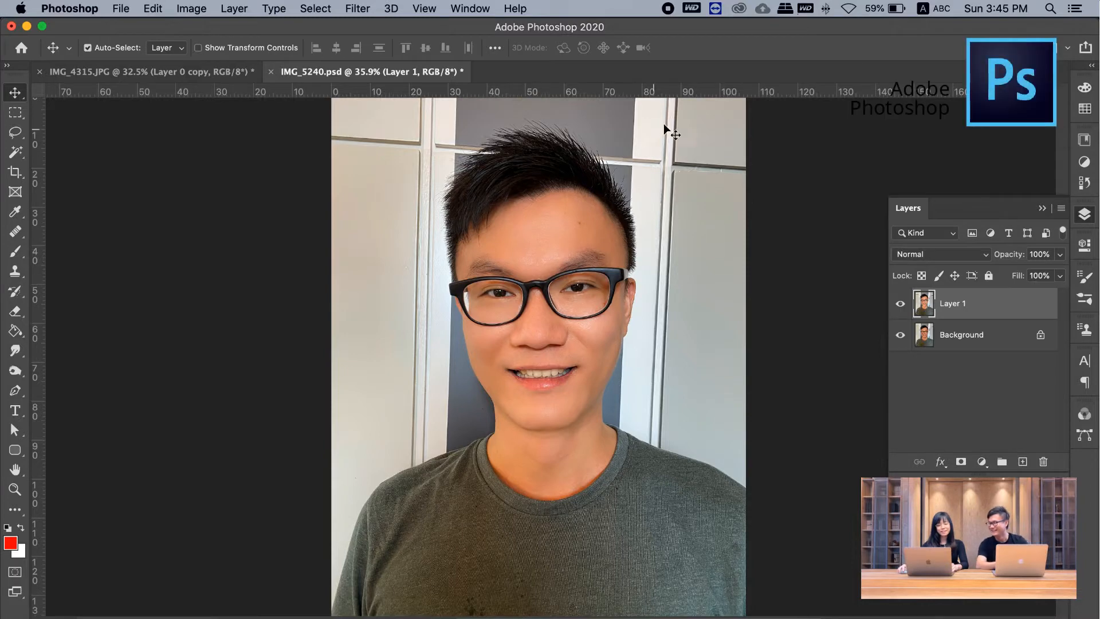
Open the portrait's Layer 1 in the Liquify filter and enlarge the Forward Warp brush to cover the cheek area
click(356, 9)
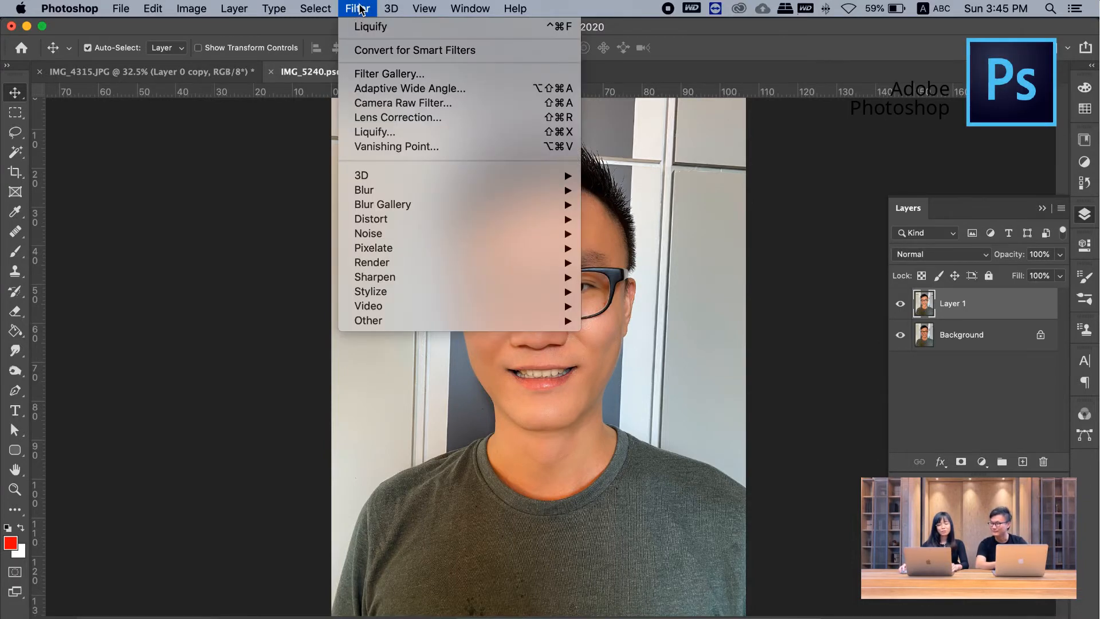
click(385, 134)
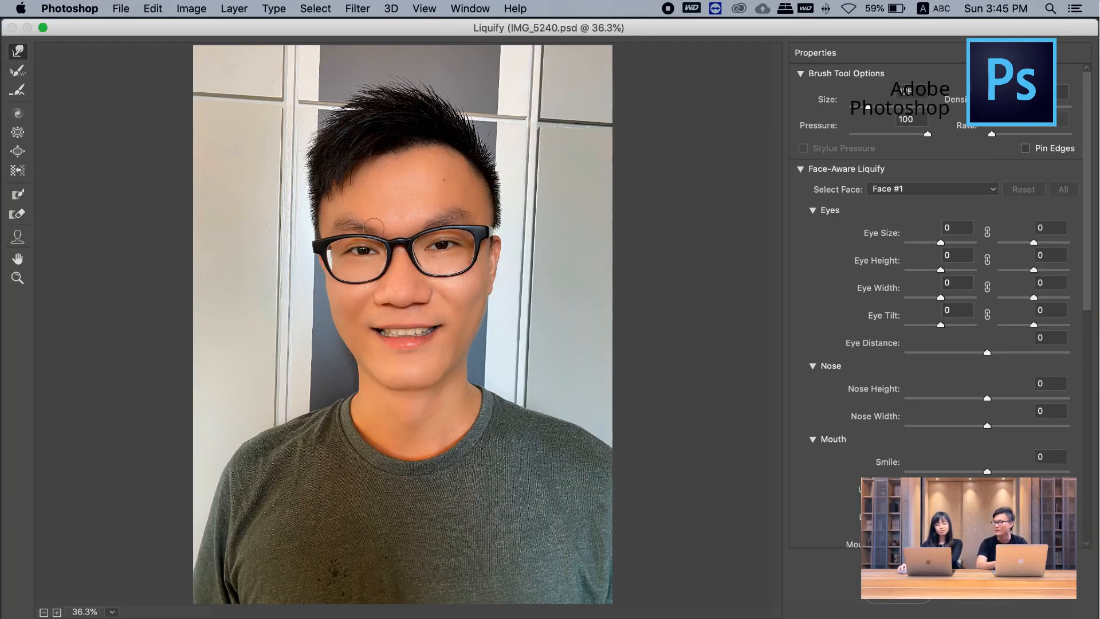
key(bracketright)
key(bracketright)
key(bracketright)
key(bracketright)
key(bracketright)
key(bracketright)
key(bracketright)
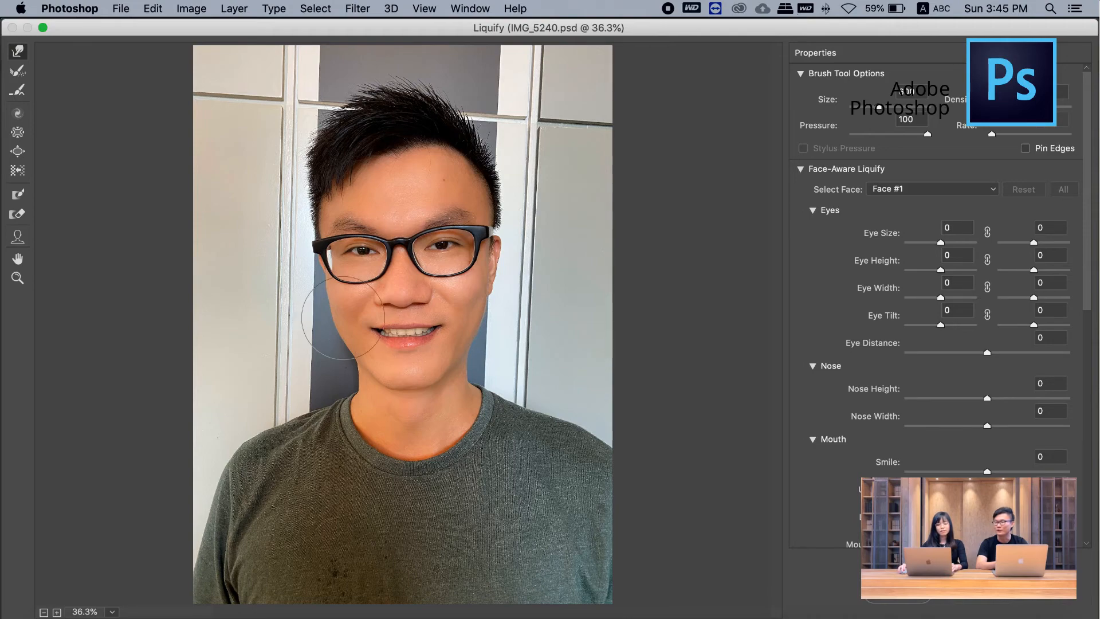
scroll(339, 319, up, 3)
scroll(331, 319, up, 3)
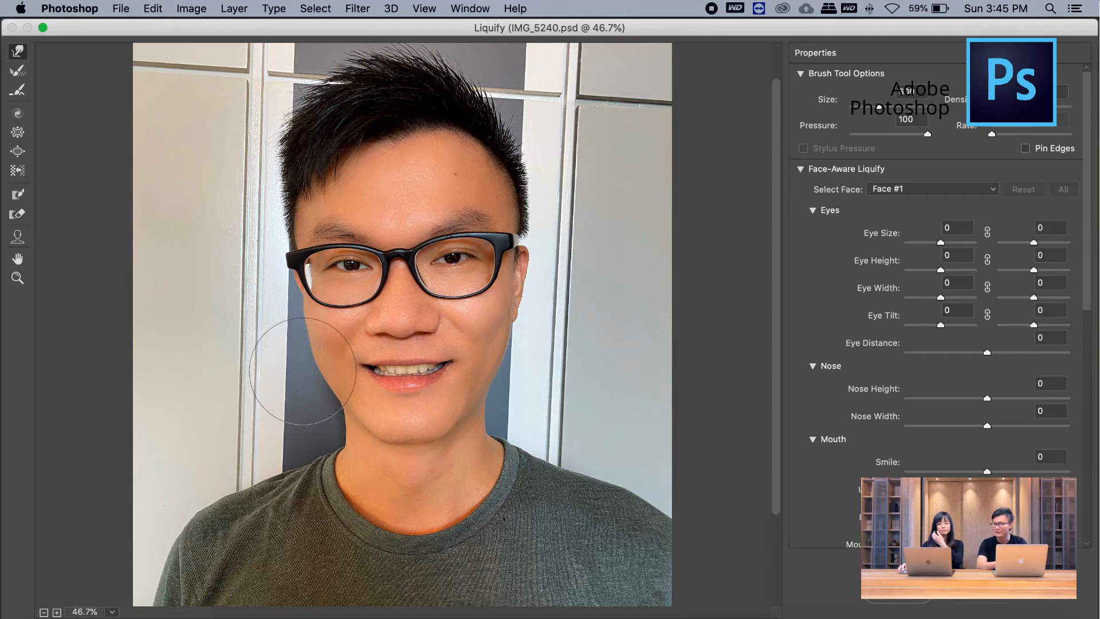
Slim the man's face with the Face tool by narrowing the jawline, raising the chin and reducing the face width
click(17, 237)
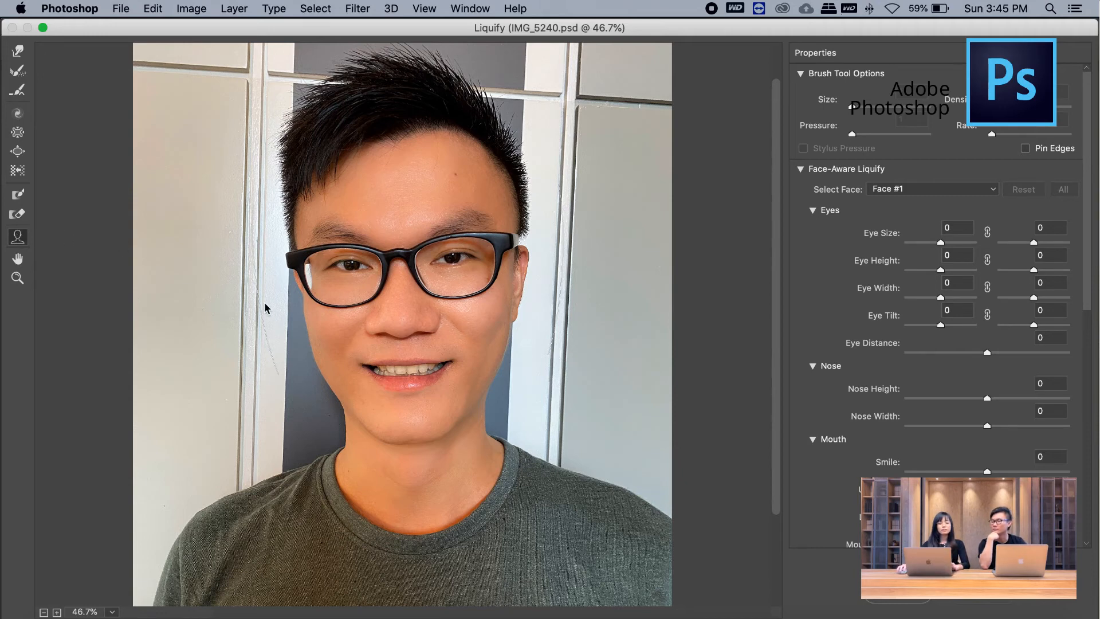
mouse_move(349, 160)
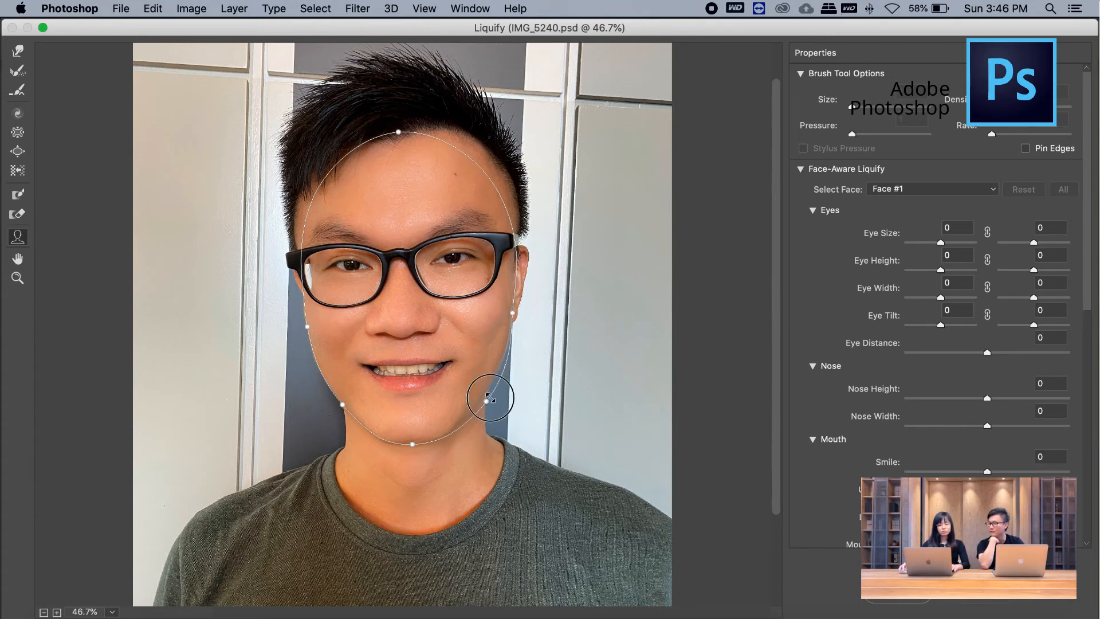
drag(489, 397, 472, 389)
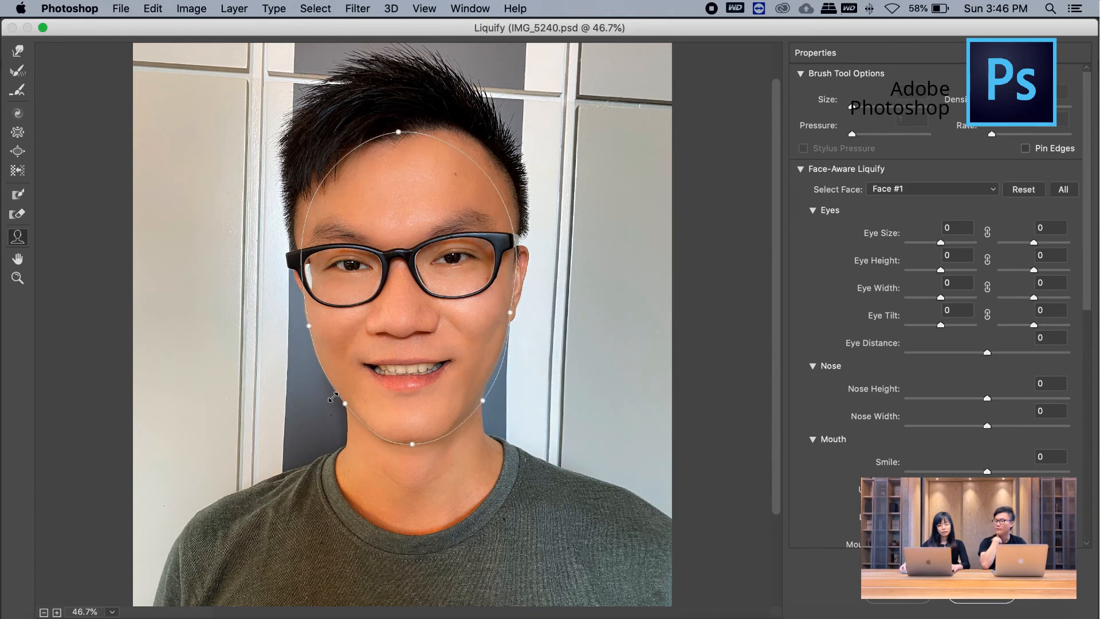
mouse_move(333, 396)
mouse_down()
mouse_move(351, 394)
mouse_move(346, 403)
mouse_up()
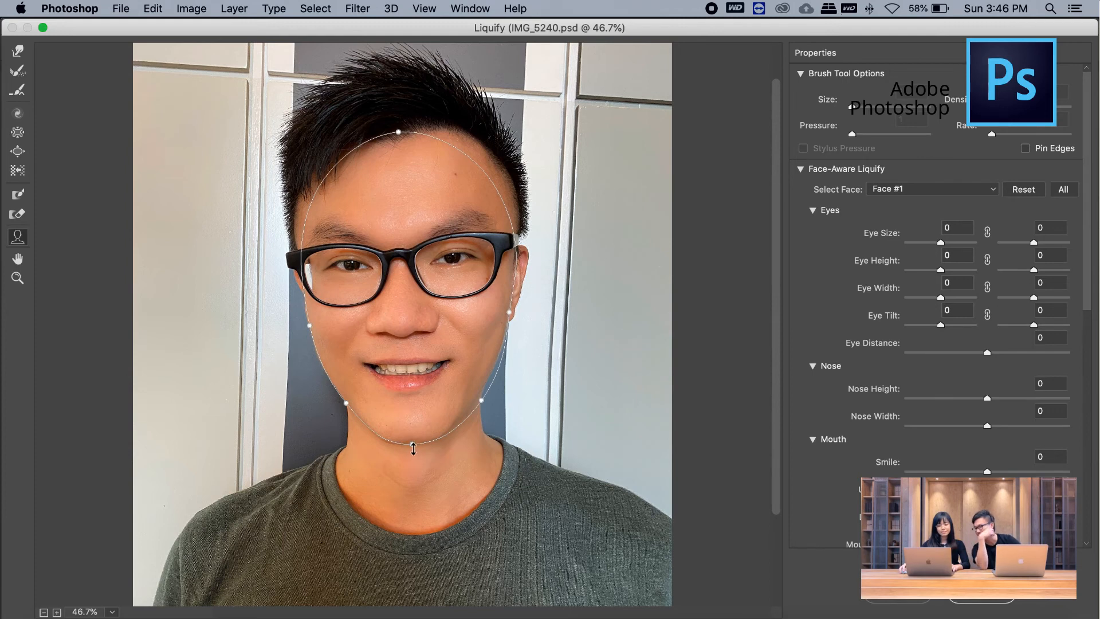
drag(413, 444, 408, 441)
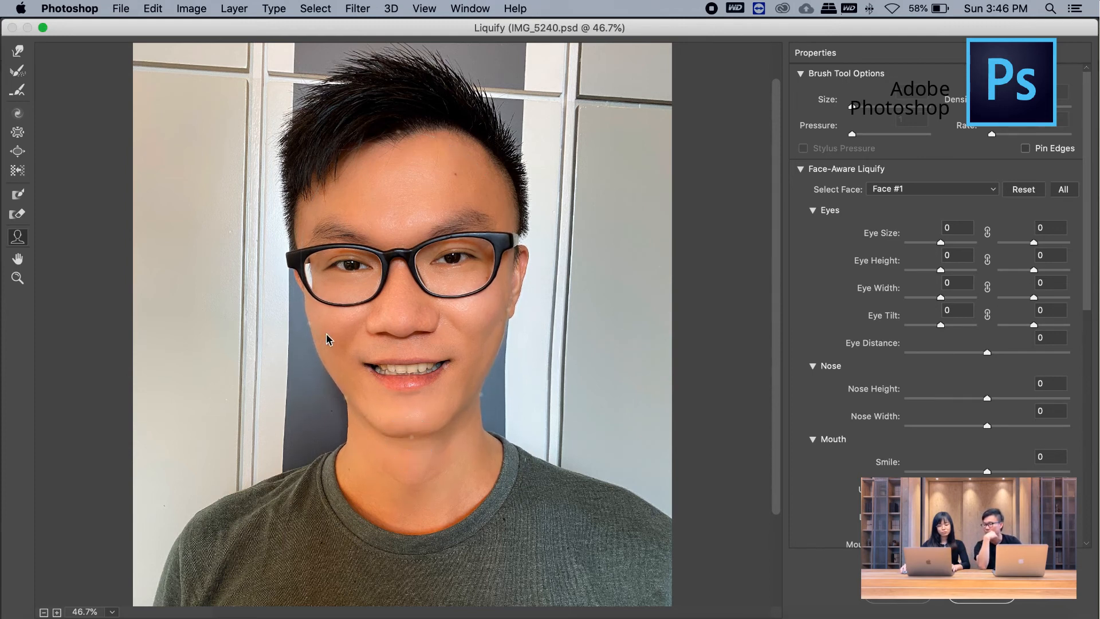
drag(306, 323, 311, 322)
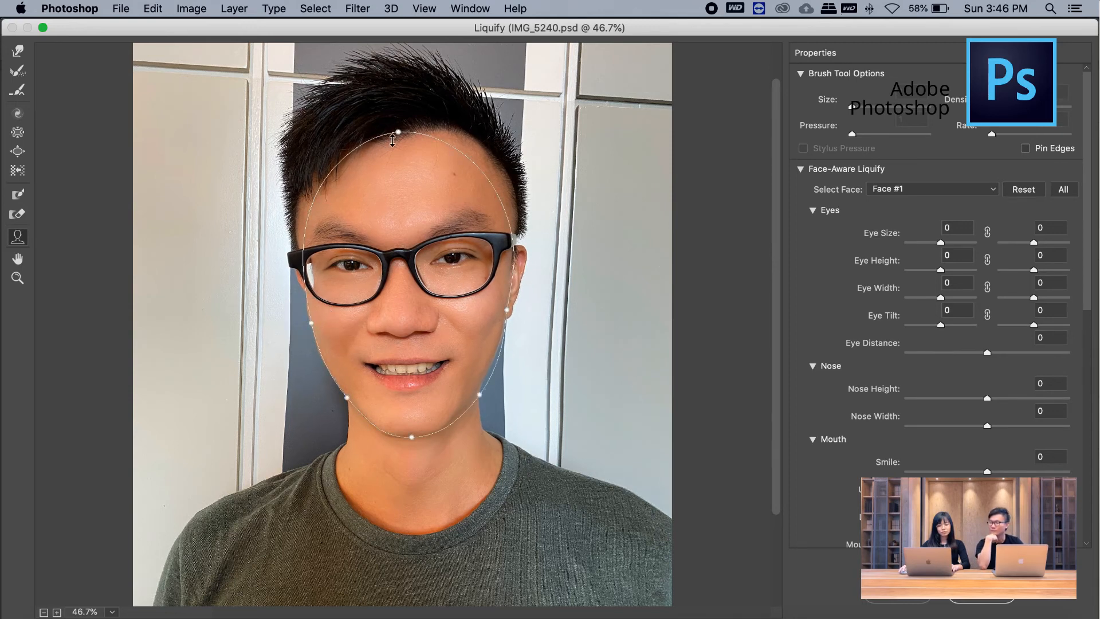
Lower the forehead line with the Face tool and reshape the nose to a height of 25 and a width of -100
drag(392, 141, 394, 182)
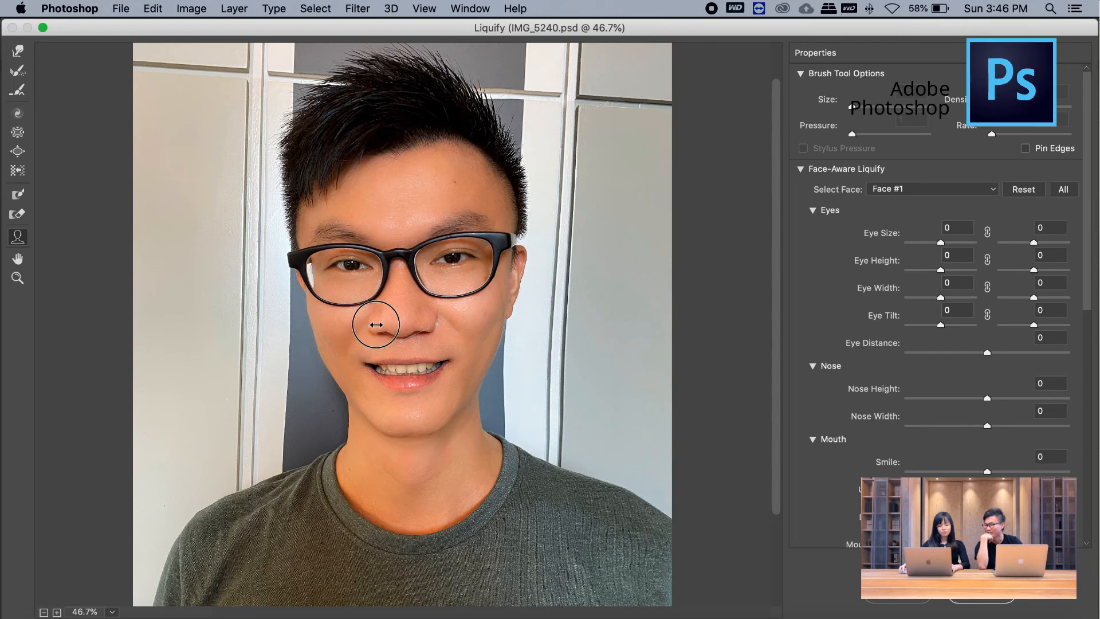
drag(379, 325, 399, 319)
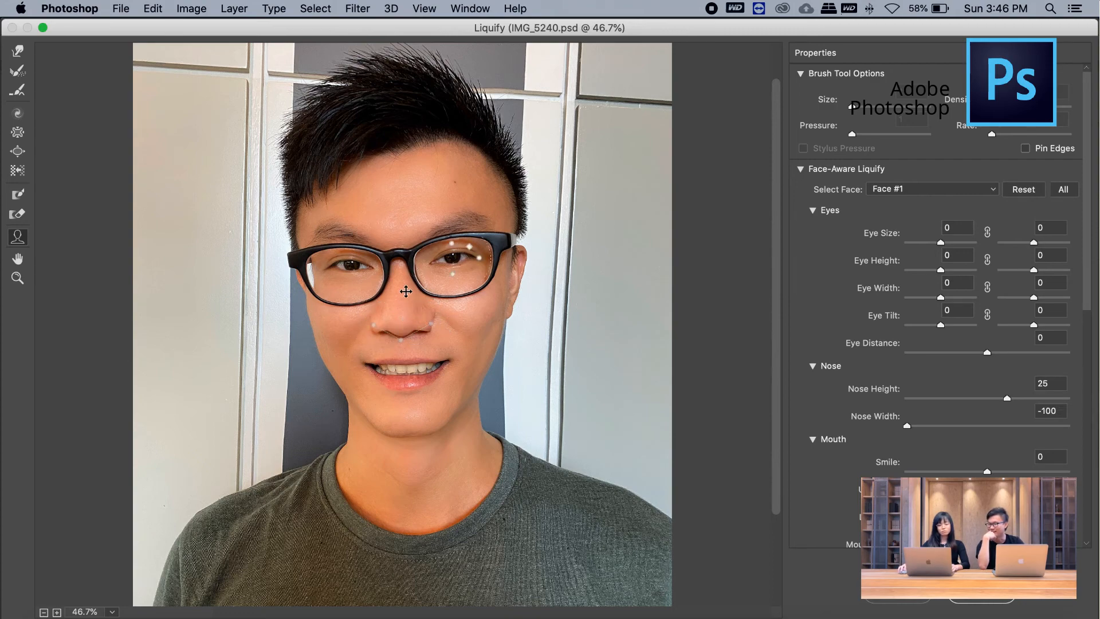
Reshape the image-left eye to size 2, height 76 and tilt -59, and the image-right eye to size 19 and height 20
scroll(461, 250, up, 5)
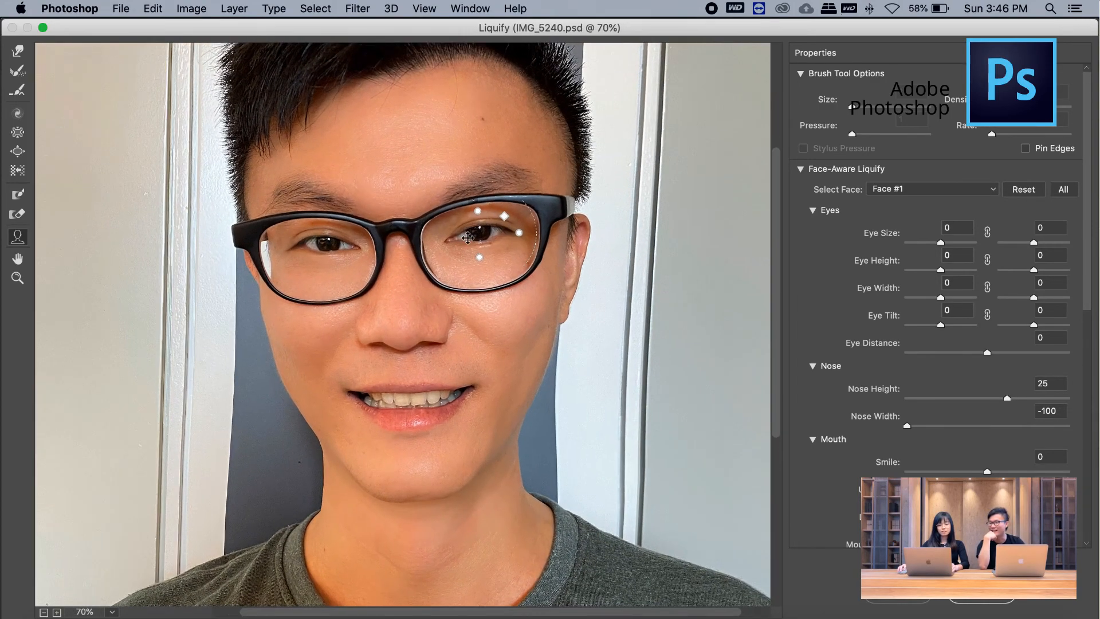
drag(481, 254, 482, 243)
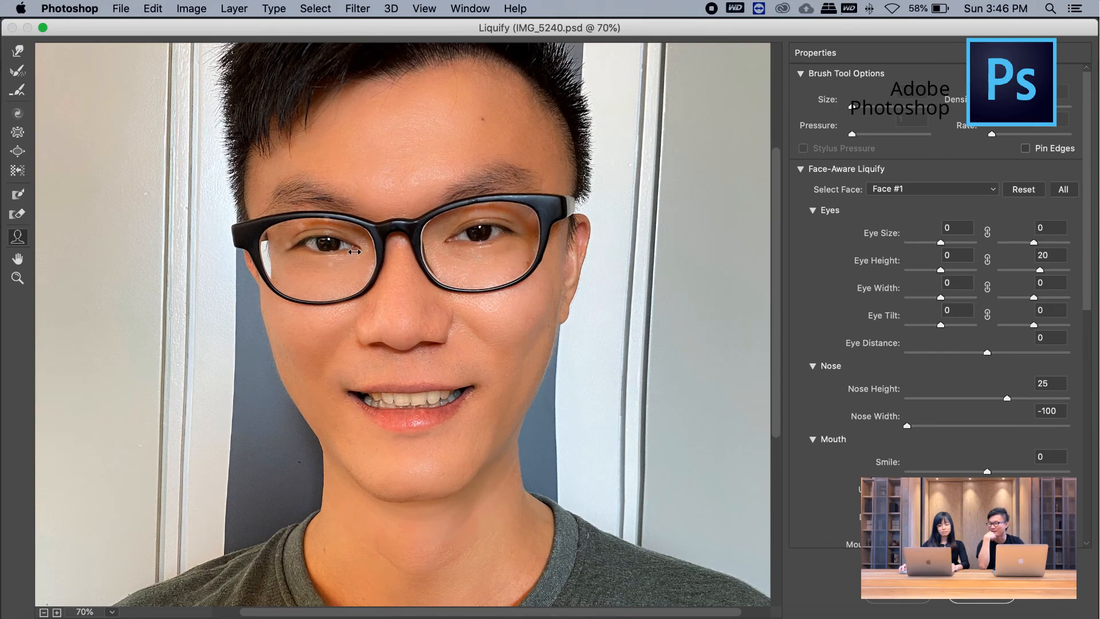
drag(330, 260, 330, 240)
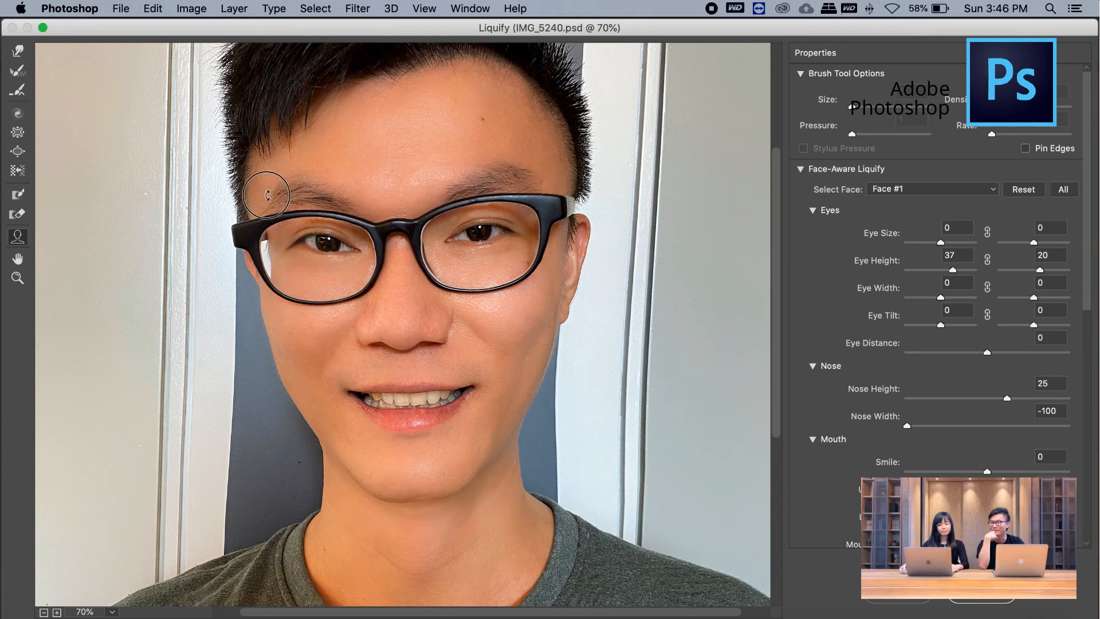
drag(278, 240, 330, 195)
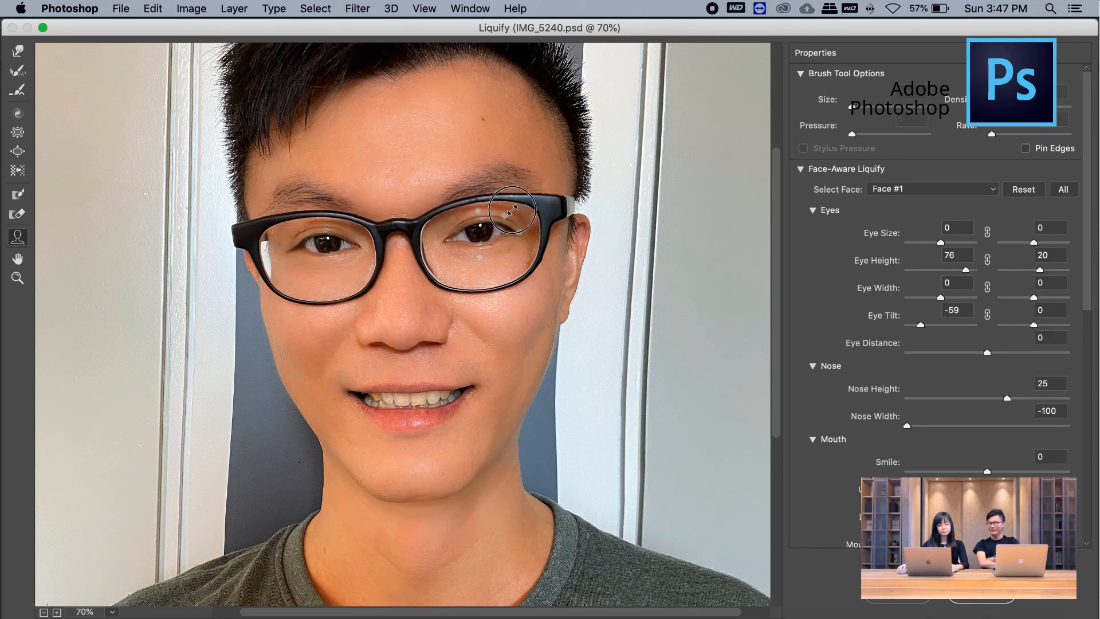
drag(507, 218, 511, 212)
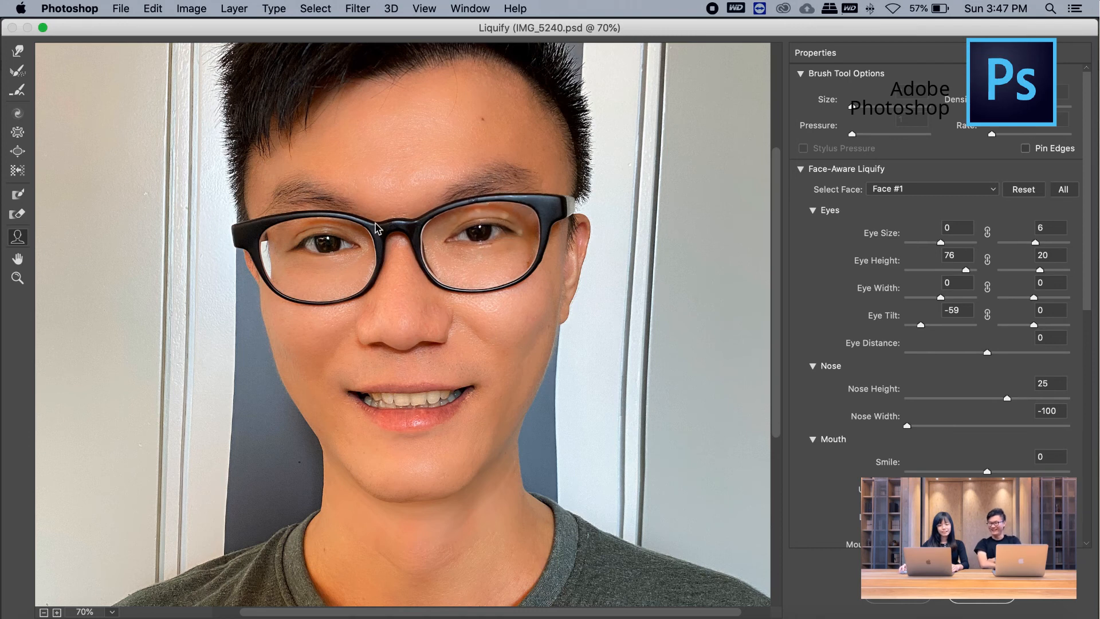
drag(299, 229, 298, 227)
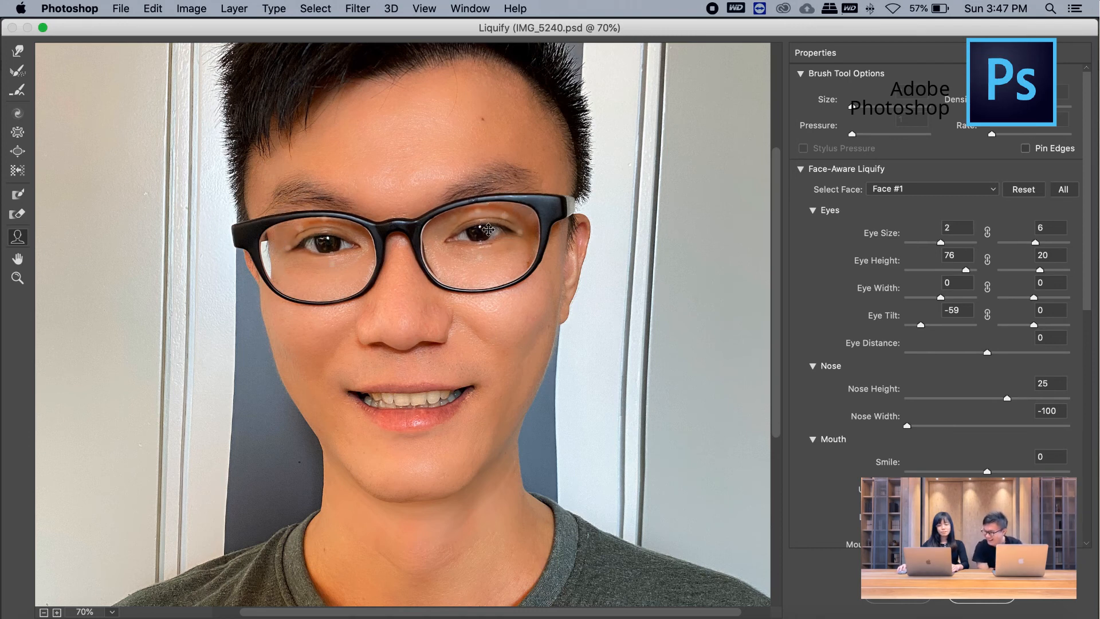
drag(503, 219, 507, 213)
scroll(408, 344, down, 2)
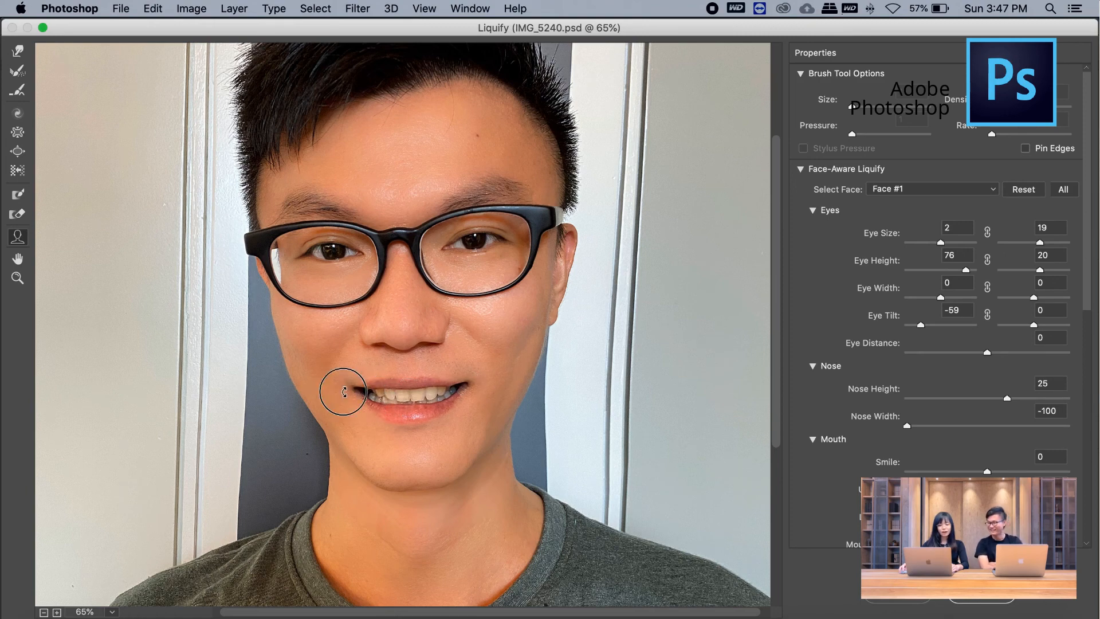
Raise the corners of the mouth to a Smile value of 40 and set the nose width to -65
mouse_move(342, 391)
mouse_down()
mouse_move(343, 360)
mouse_move(344, 383)
mouse_up()
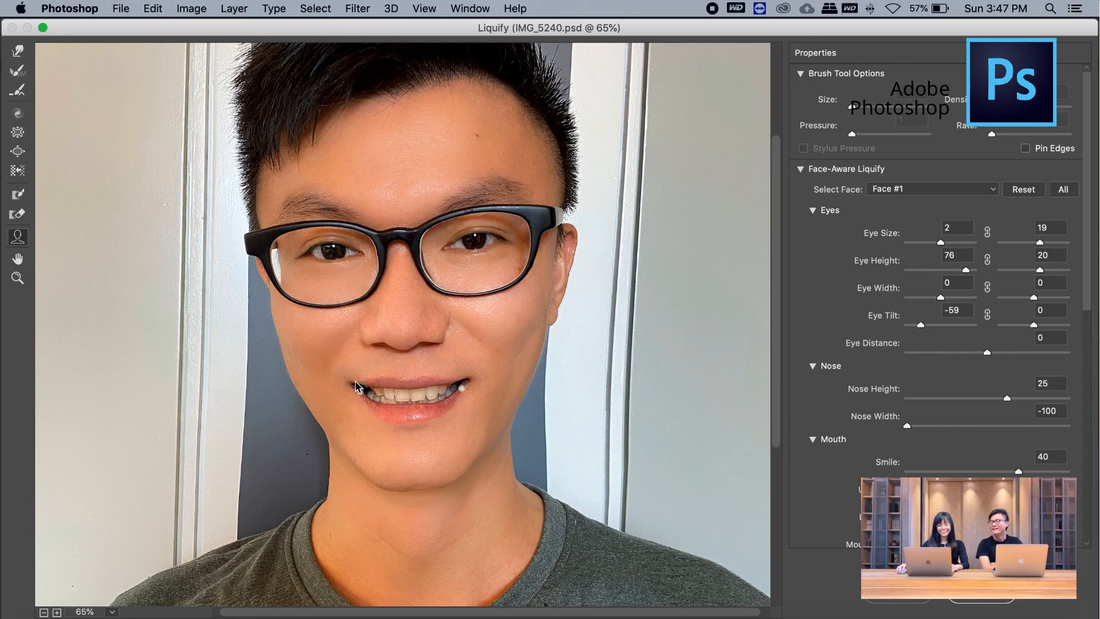
mouse_move(435, 341)
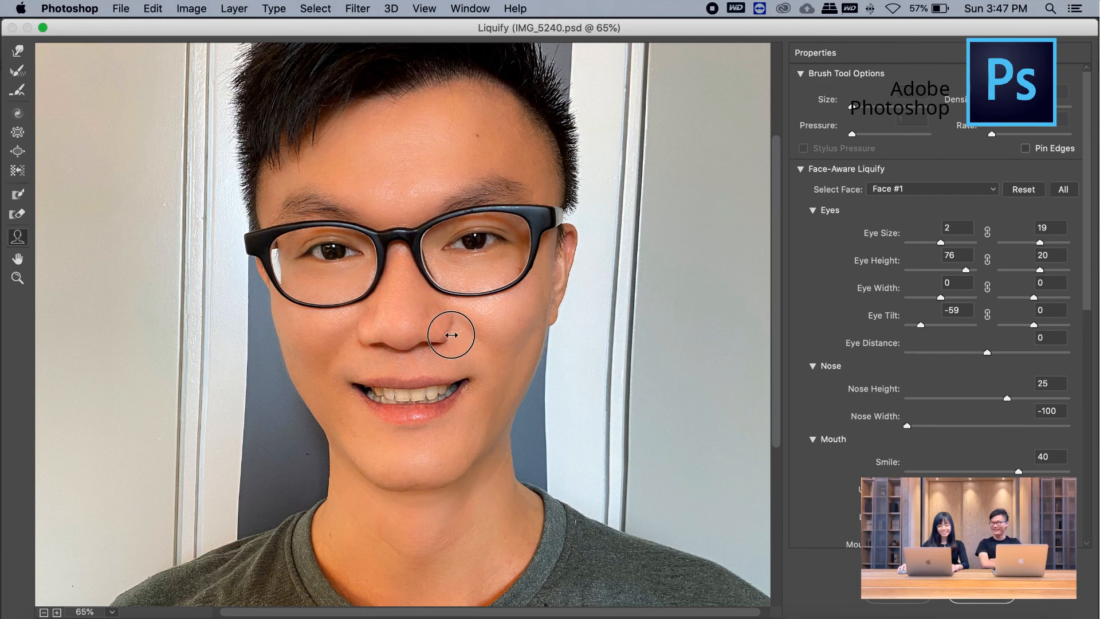
drag(452, 335, 460, 335)
Set the image-left eye's tilt to -67 and apply the Liquify changes to Layer 1
mouse_move(304, 255)
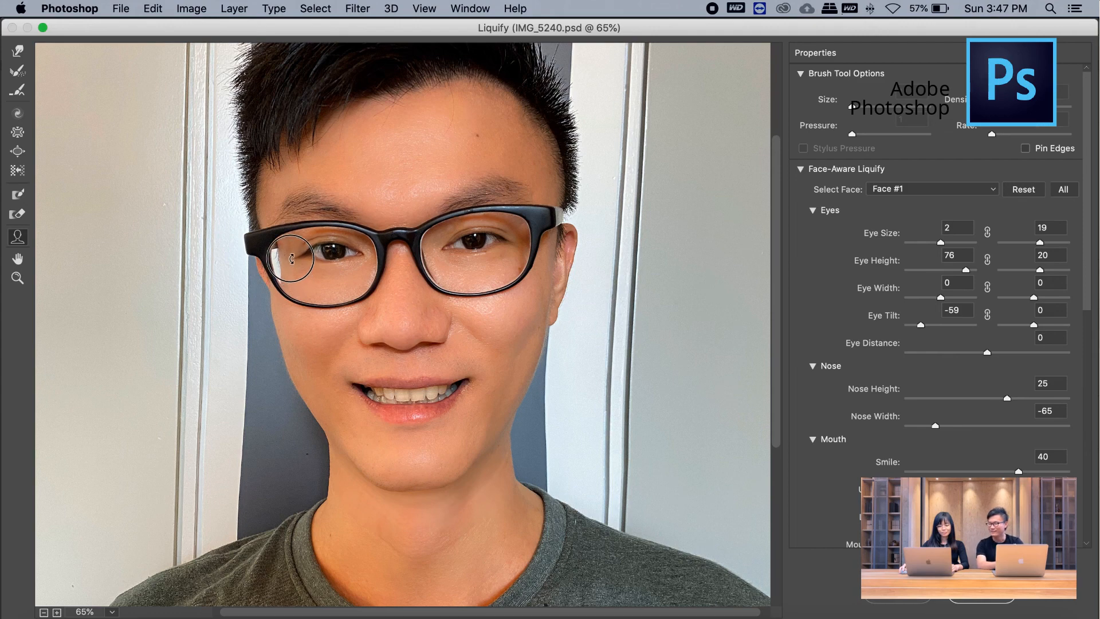
drag(291, 258, 290, 265)
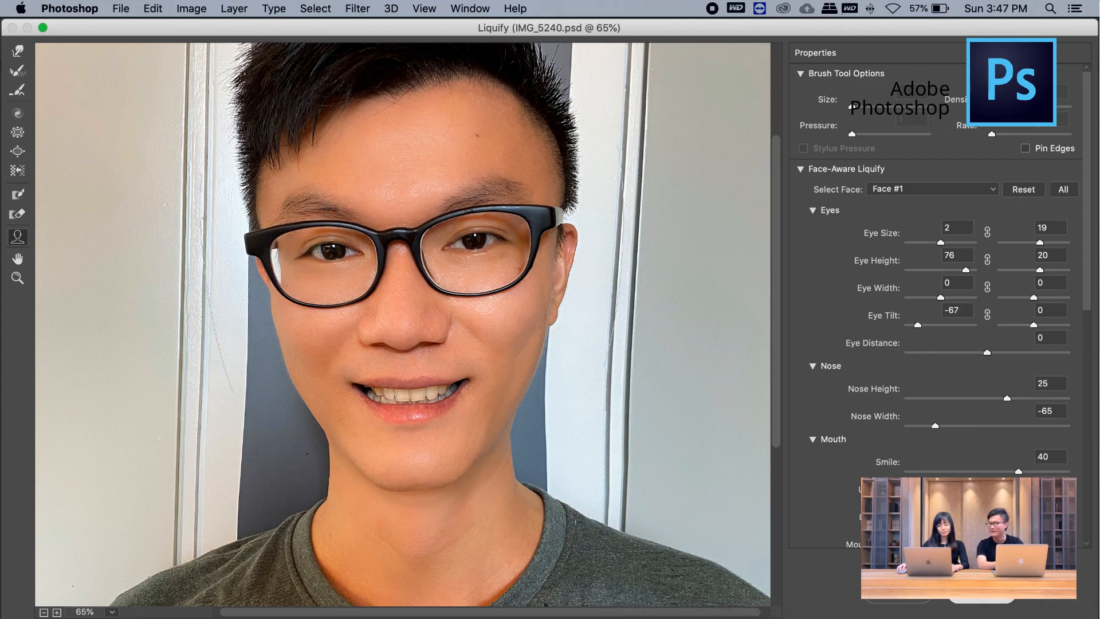
click(981, 598)
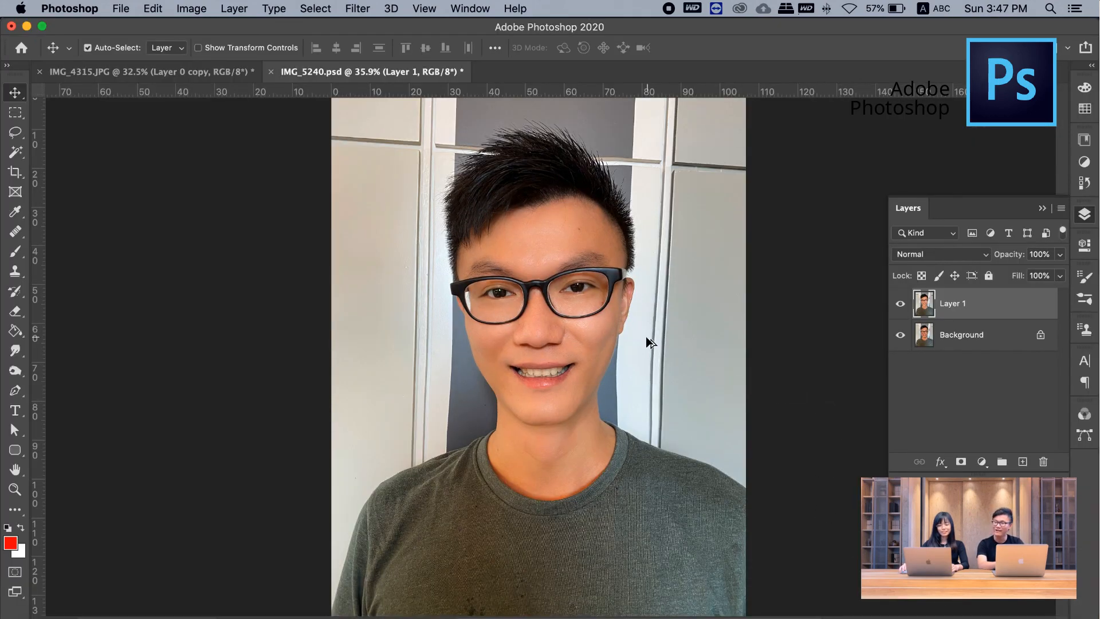
scroll(648, 338, up, 5)
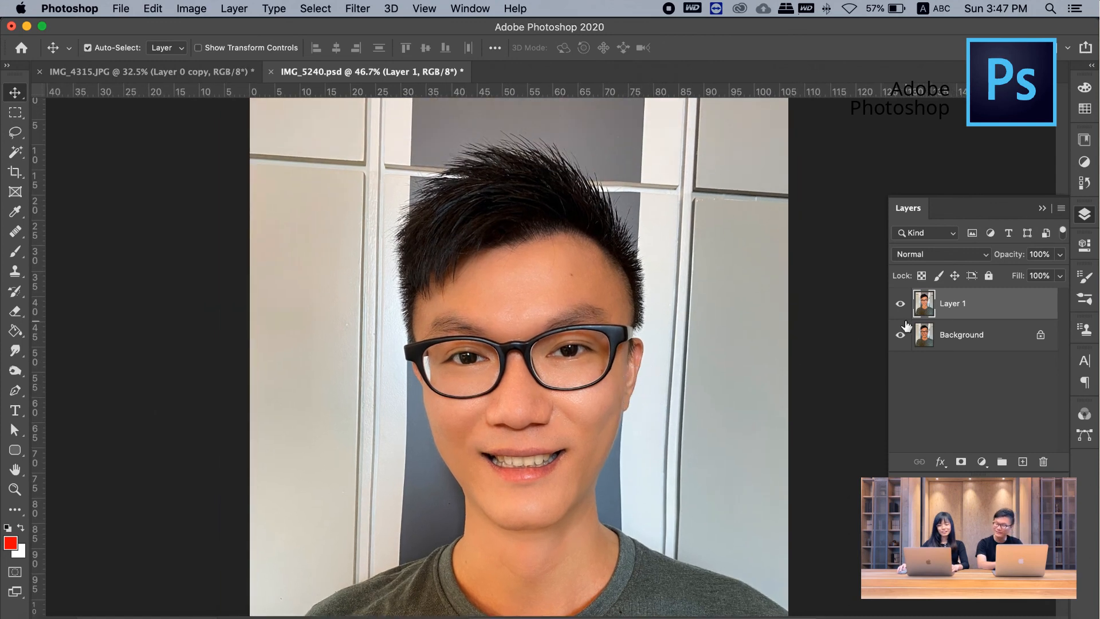